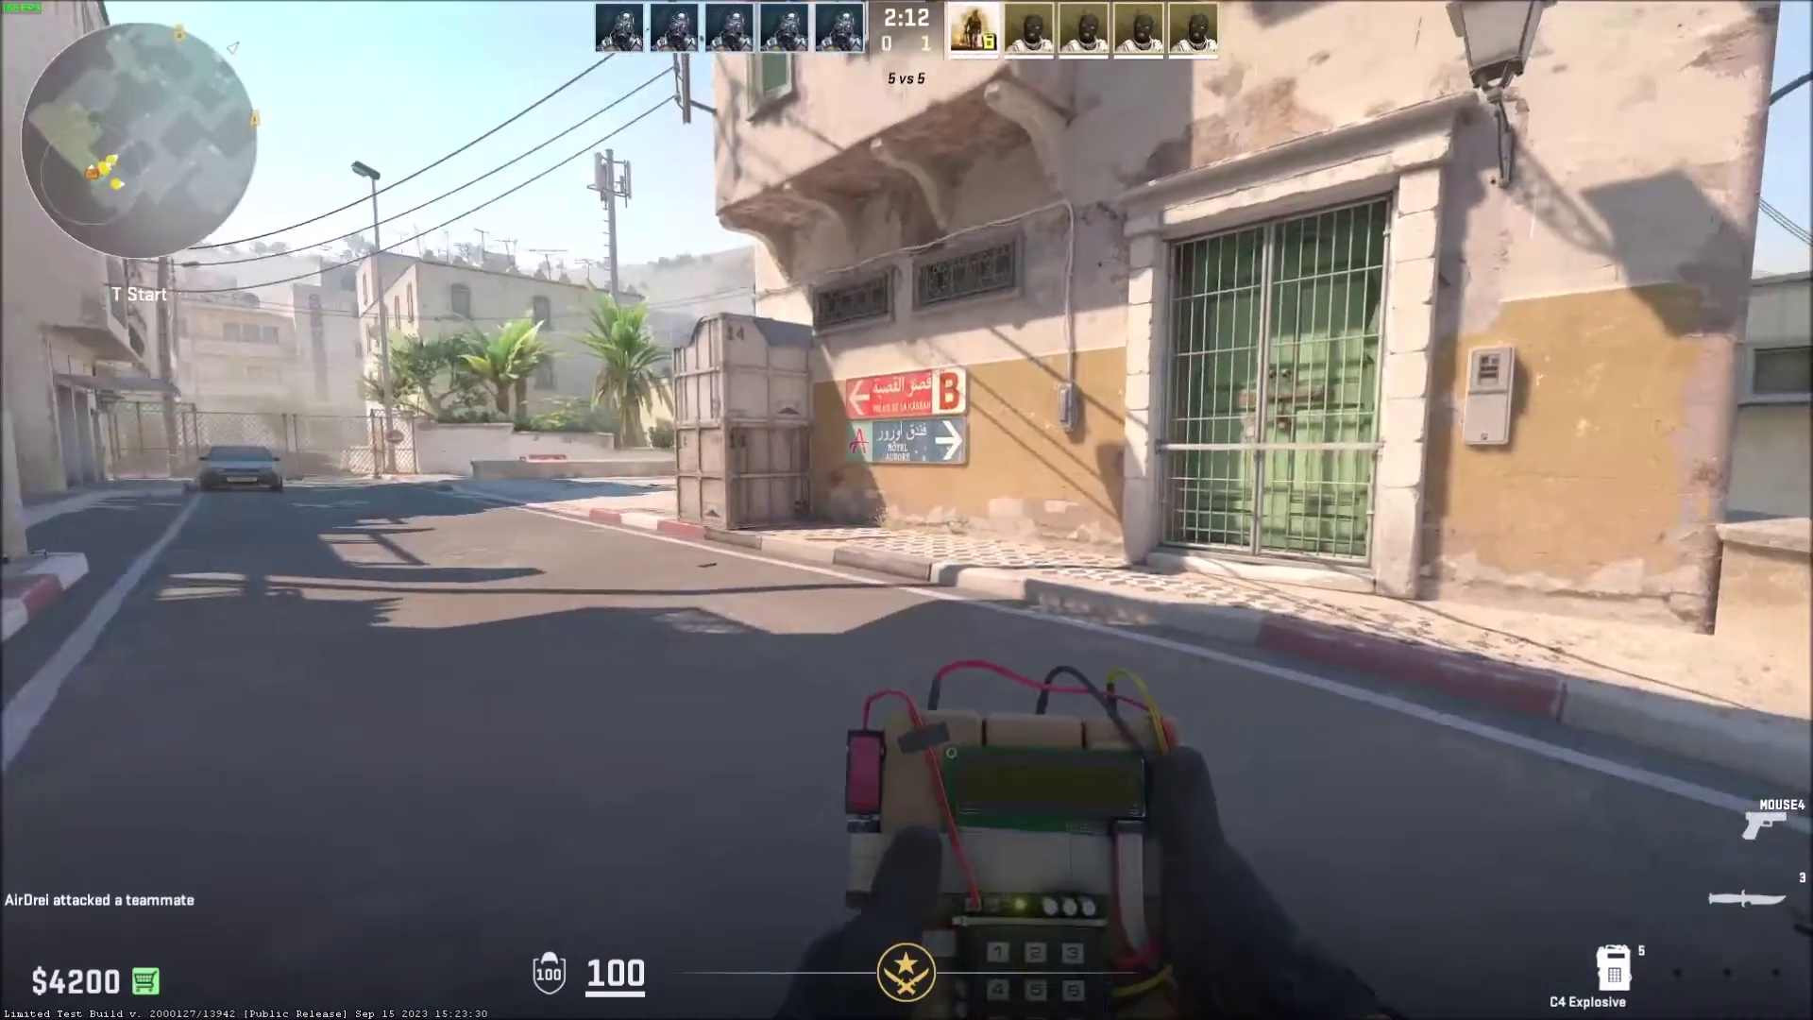
{"action": "key", "text": "w"}
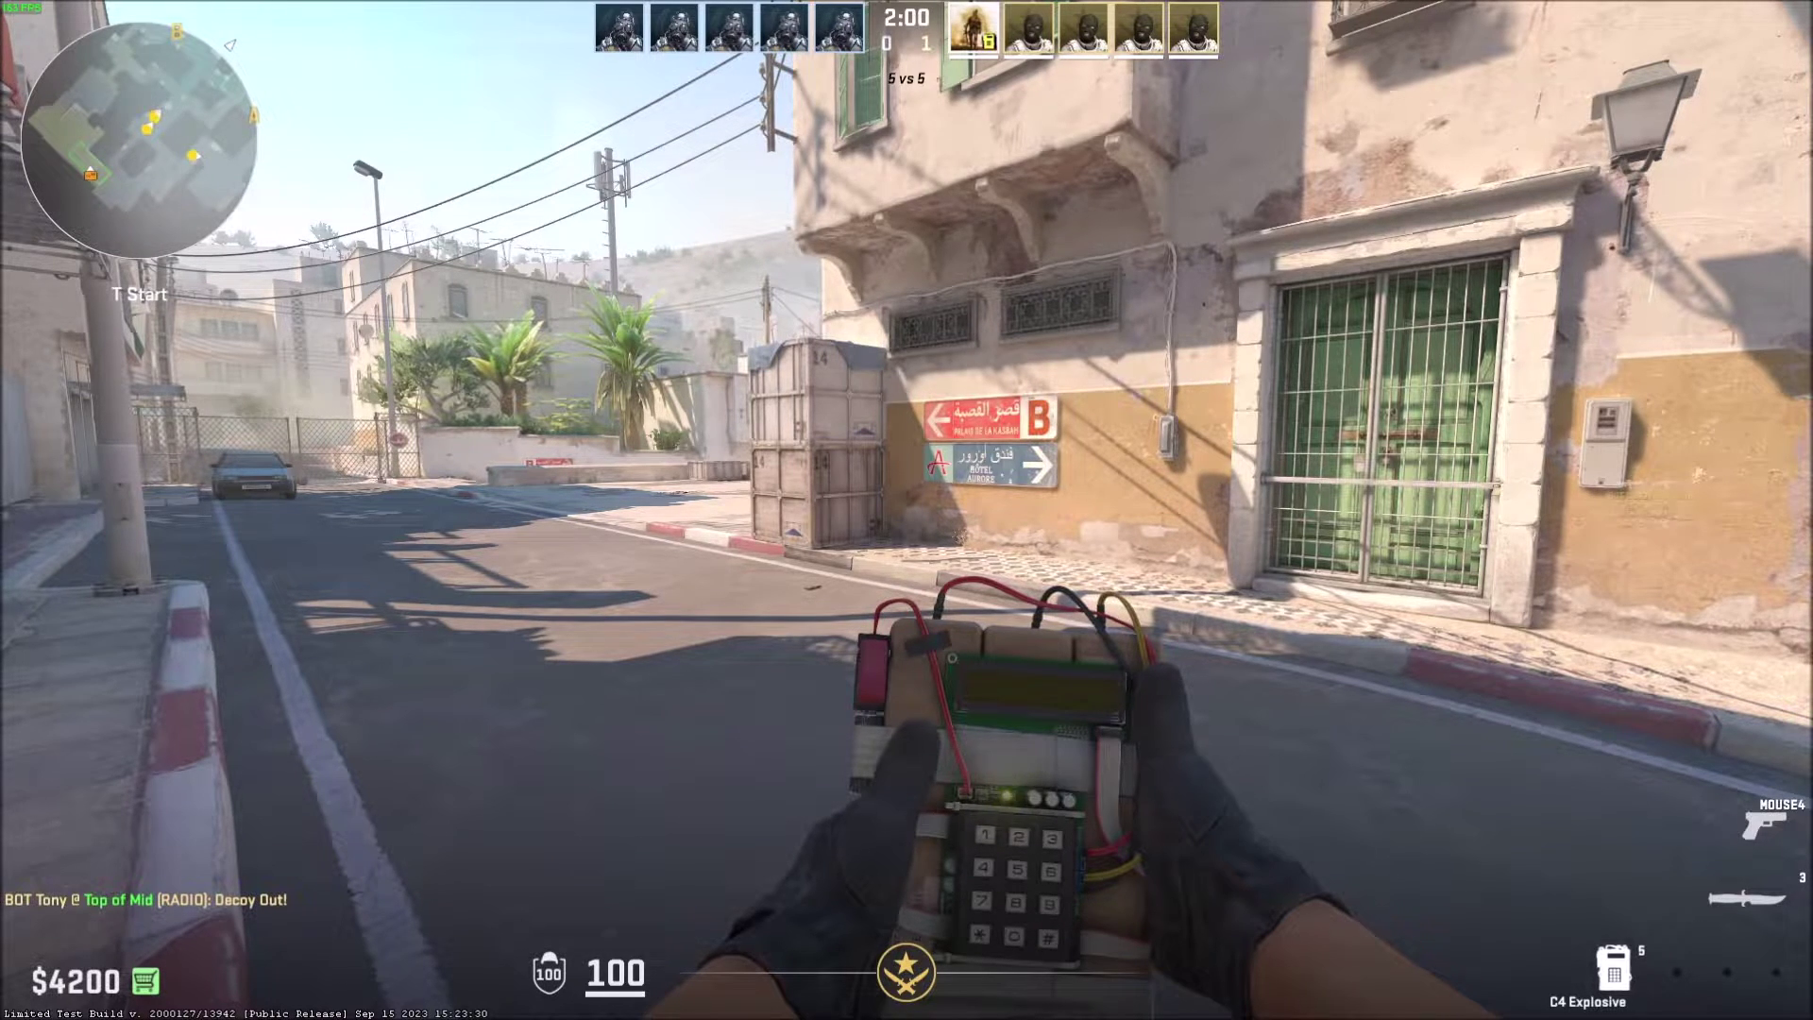
- Set cl_radar_icon_scale_min to 0.3 from the console's command history
{"action": "key", "text": "grave"}
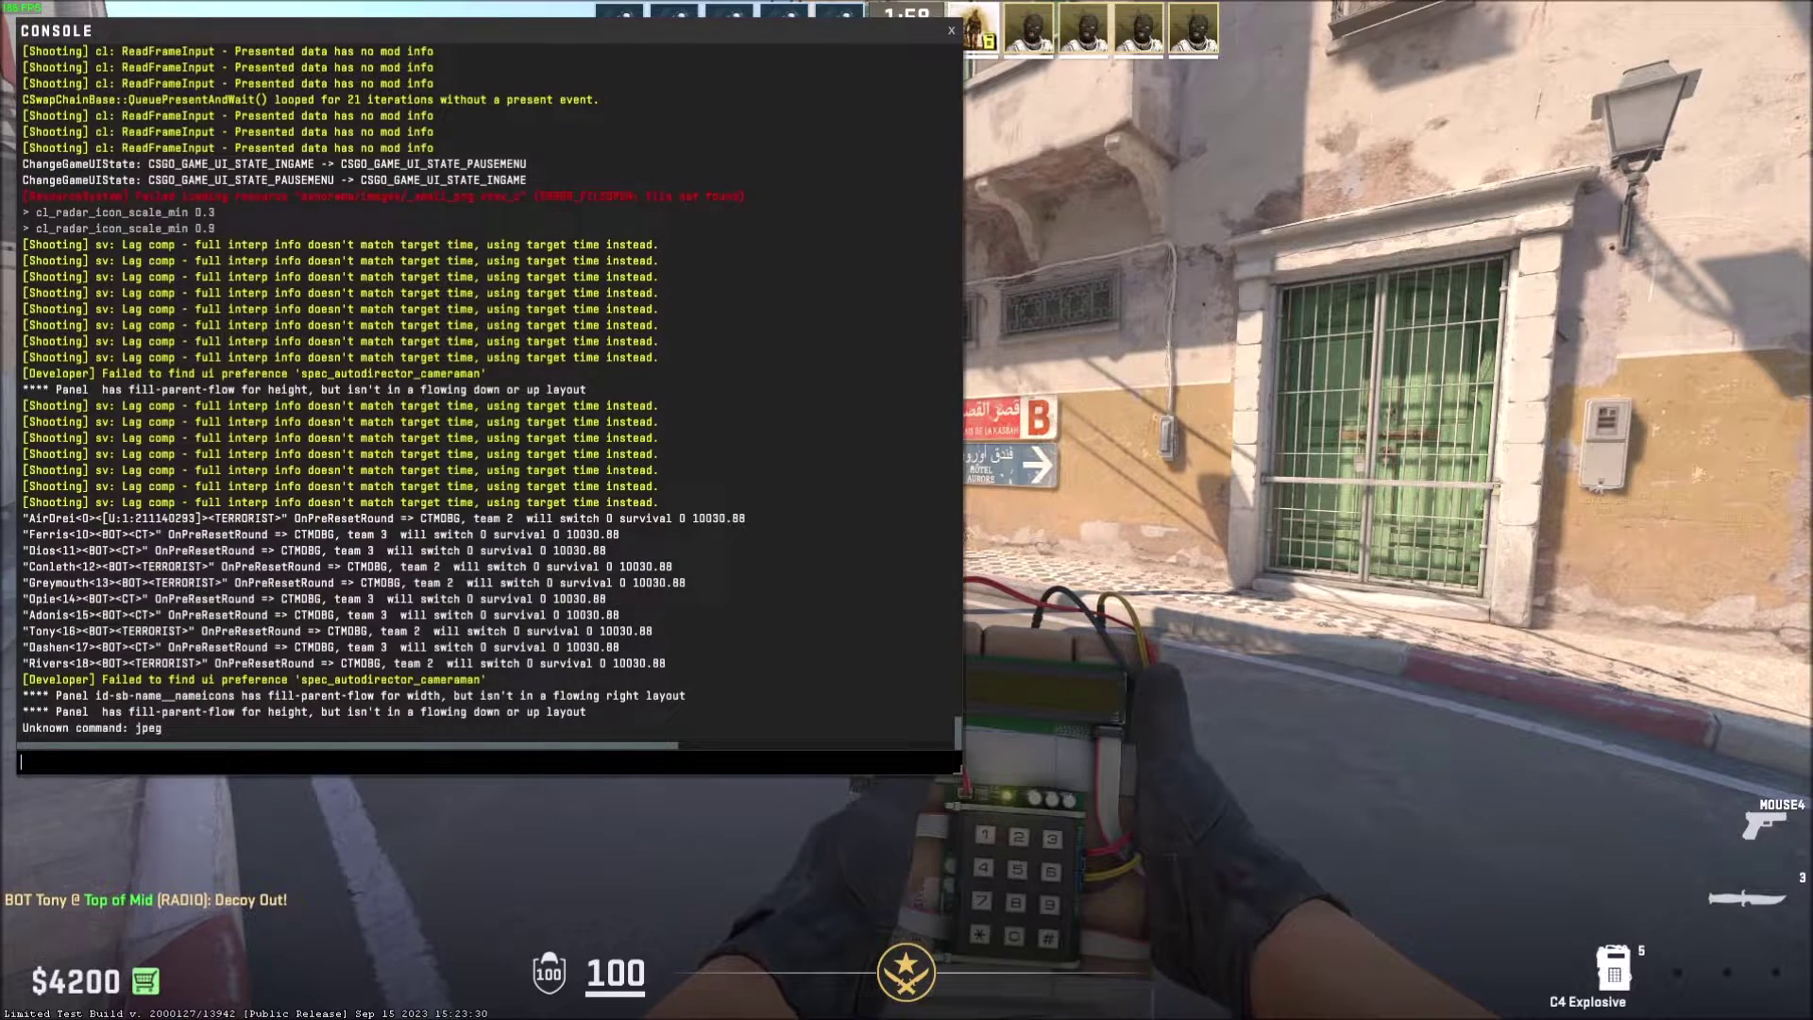
{"action": "key", "text": "Up"}
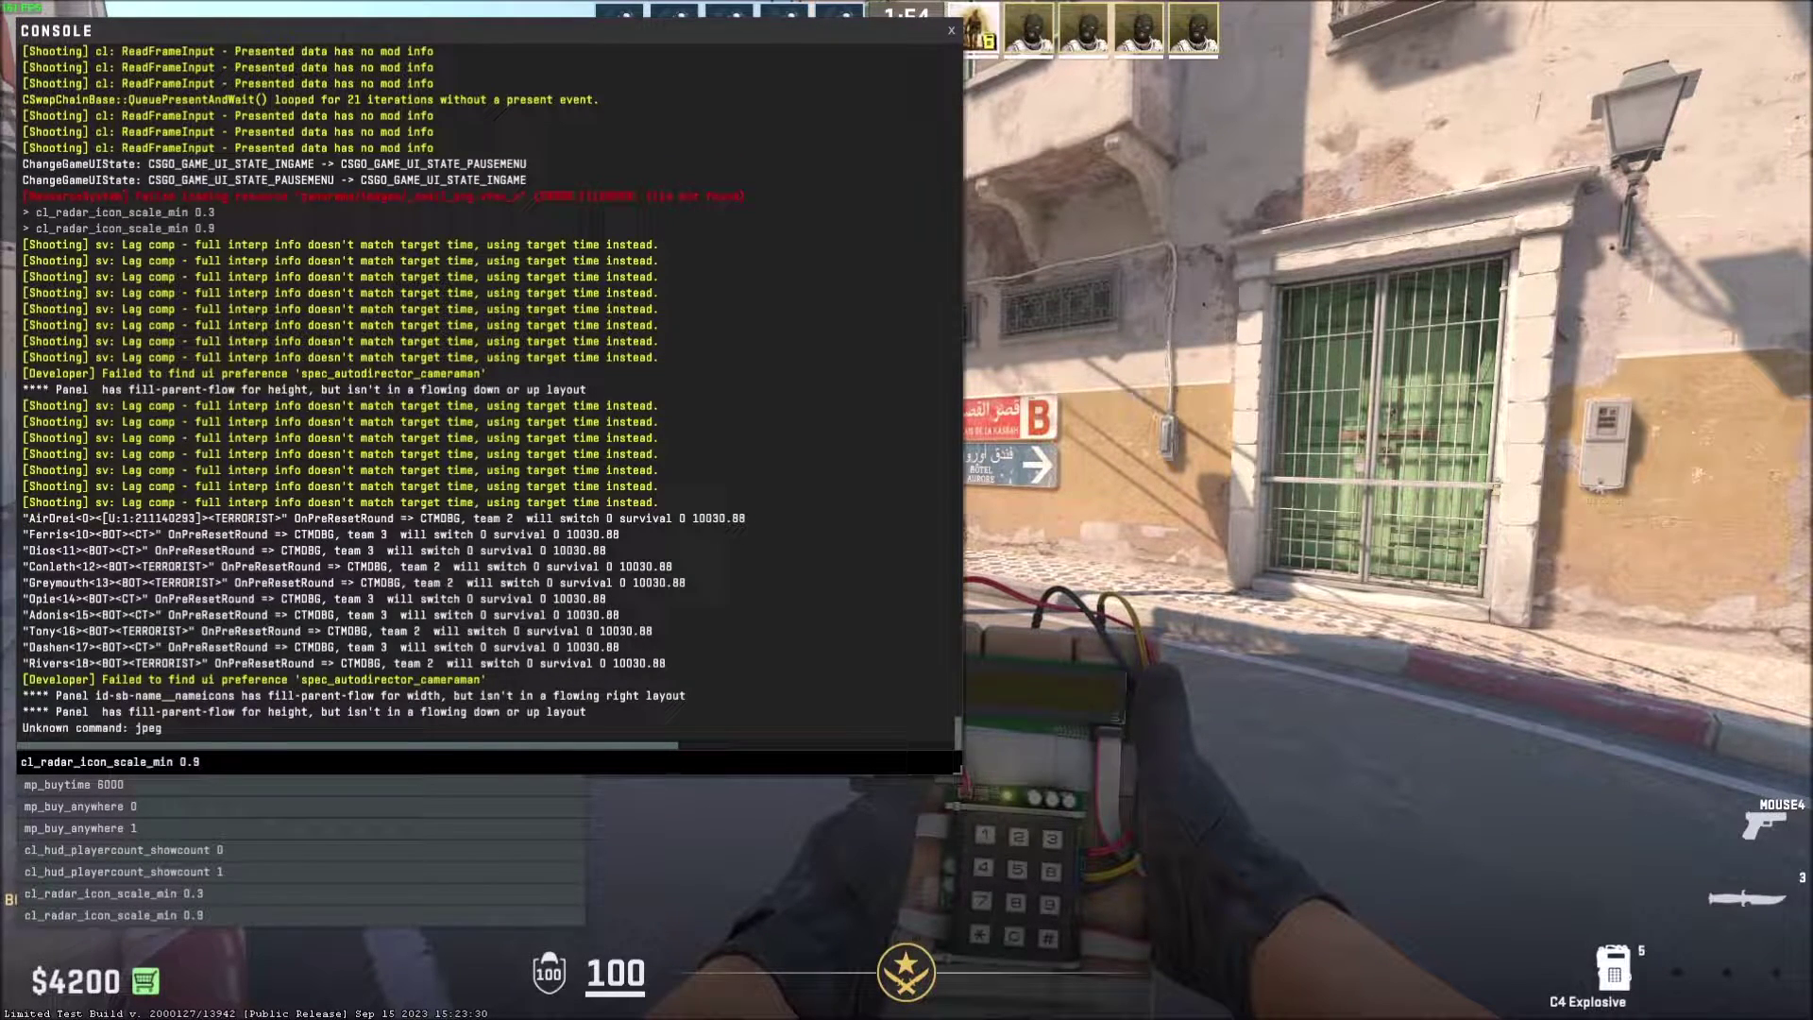
{"action": "key", "text": "BackSpace"}
{"action": "type", "text": "3"}
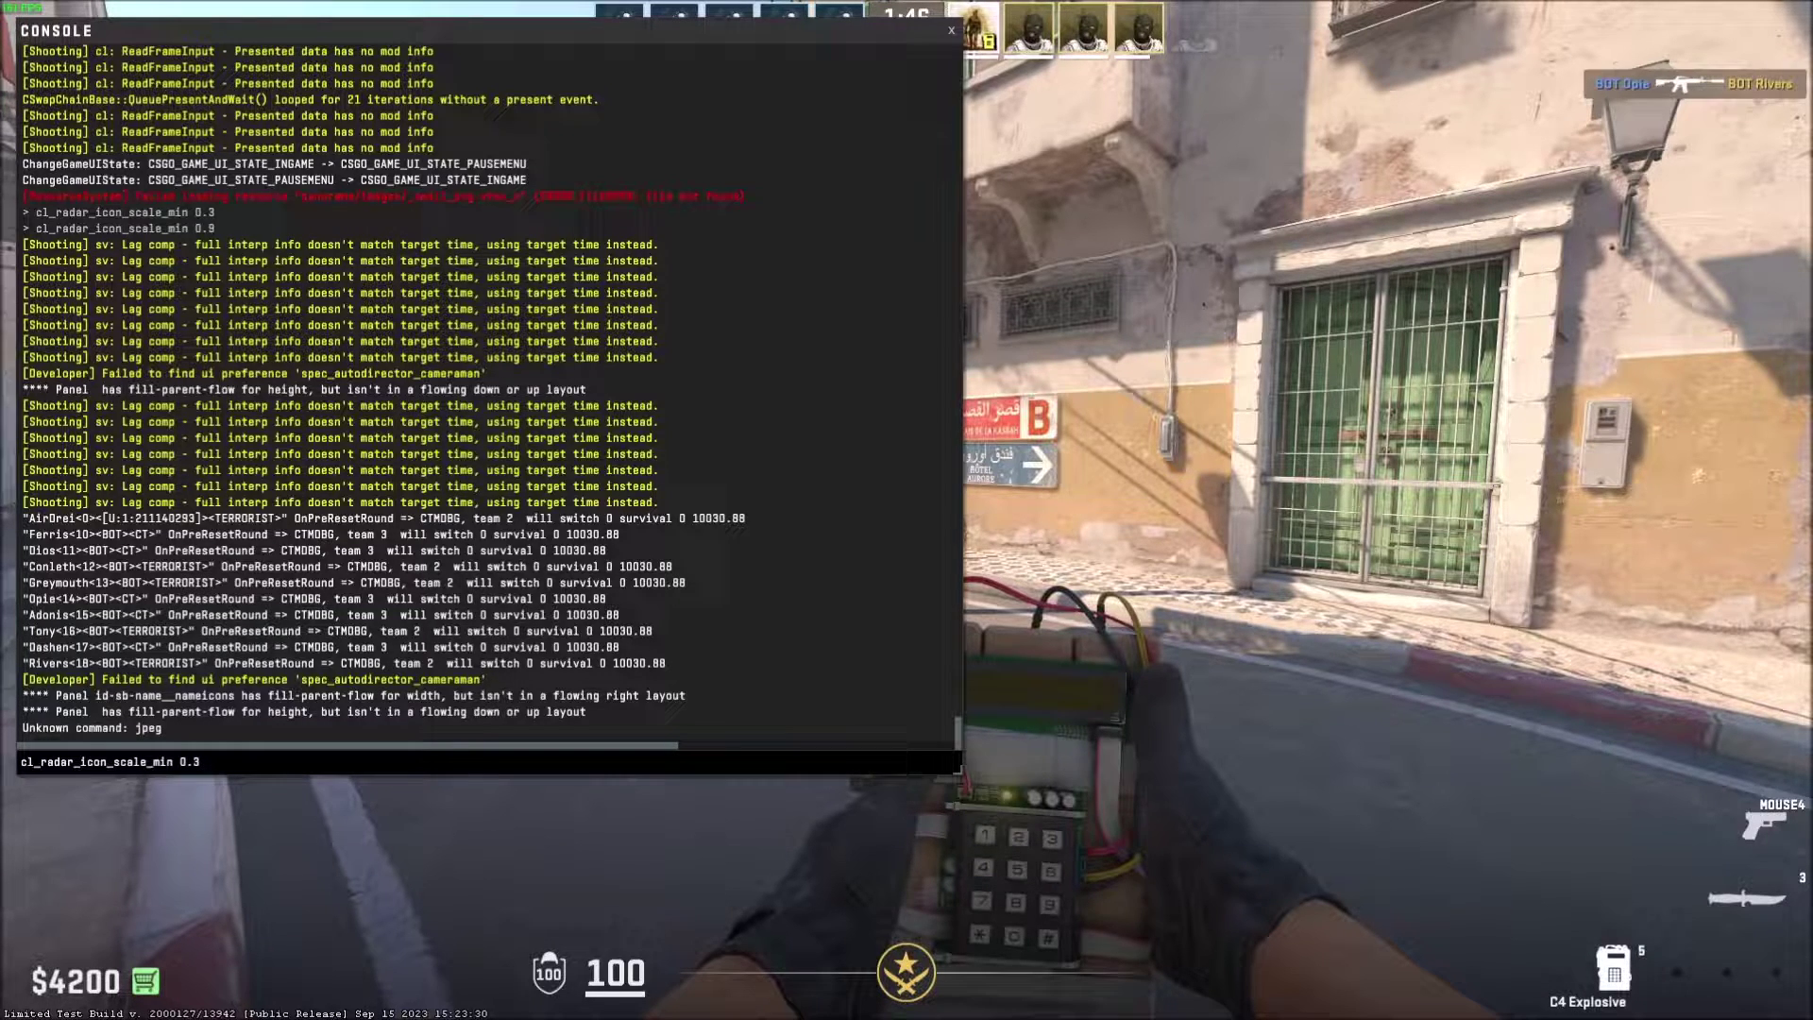
{"action": "key", "text": "Return"}
{"action": "key", "text": "grave"}
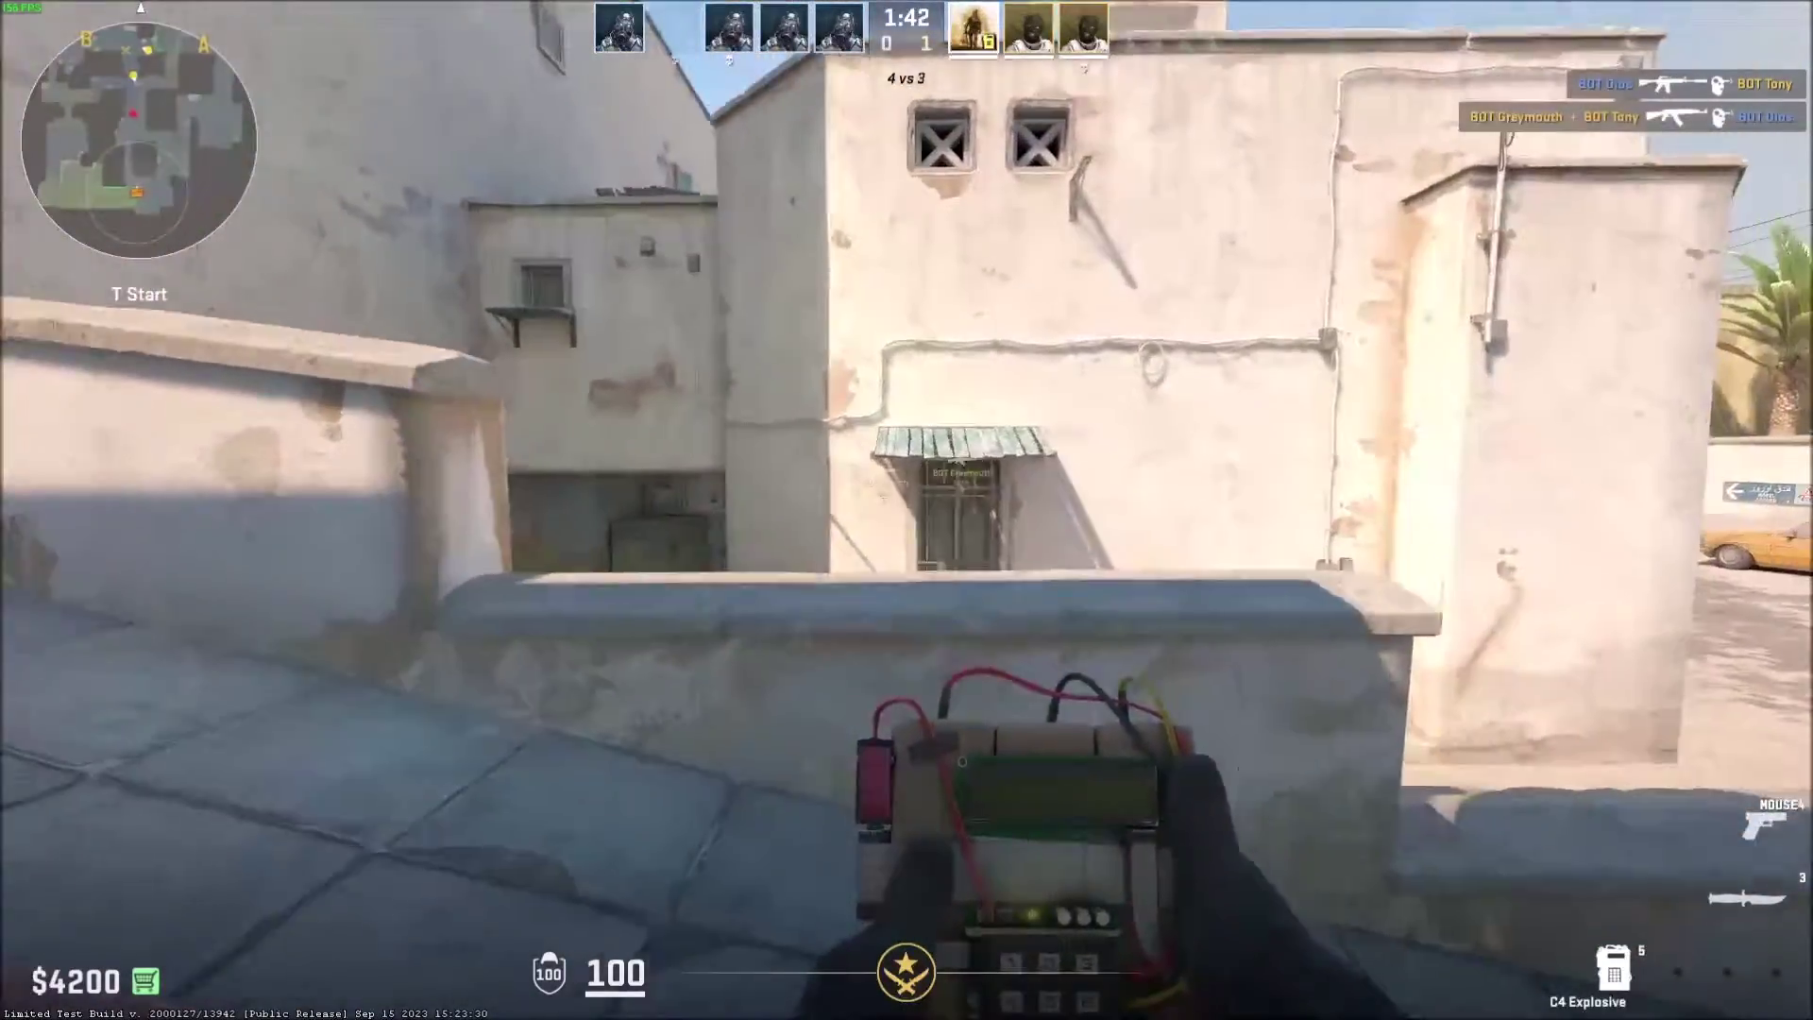
- Change cl_radar_icon_scale_min to 0.8 and close the console
{"action": "key", "text": "grave"}
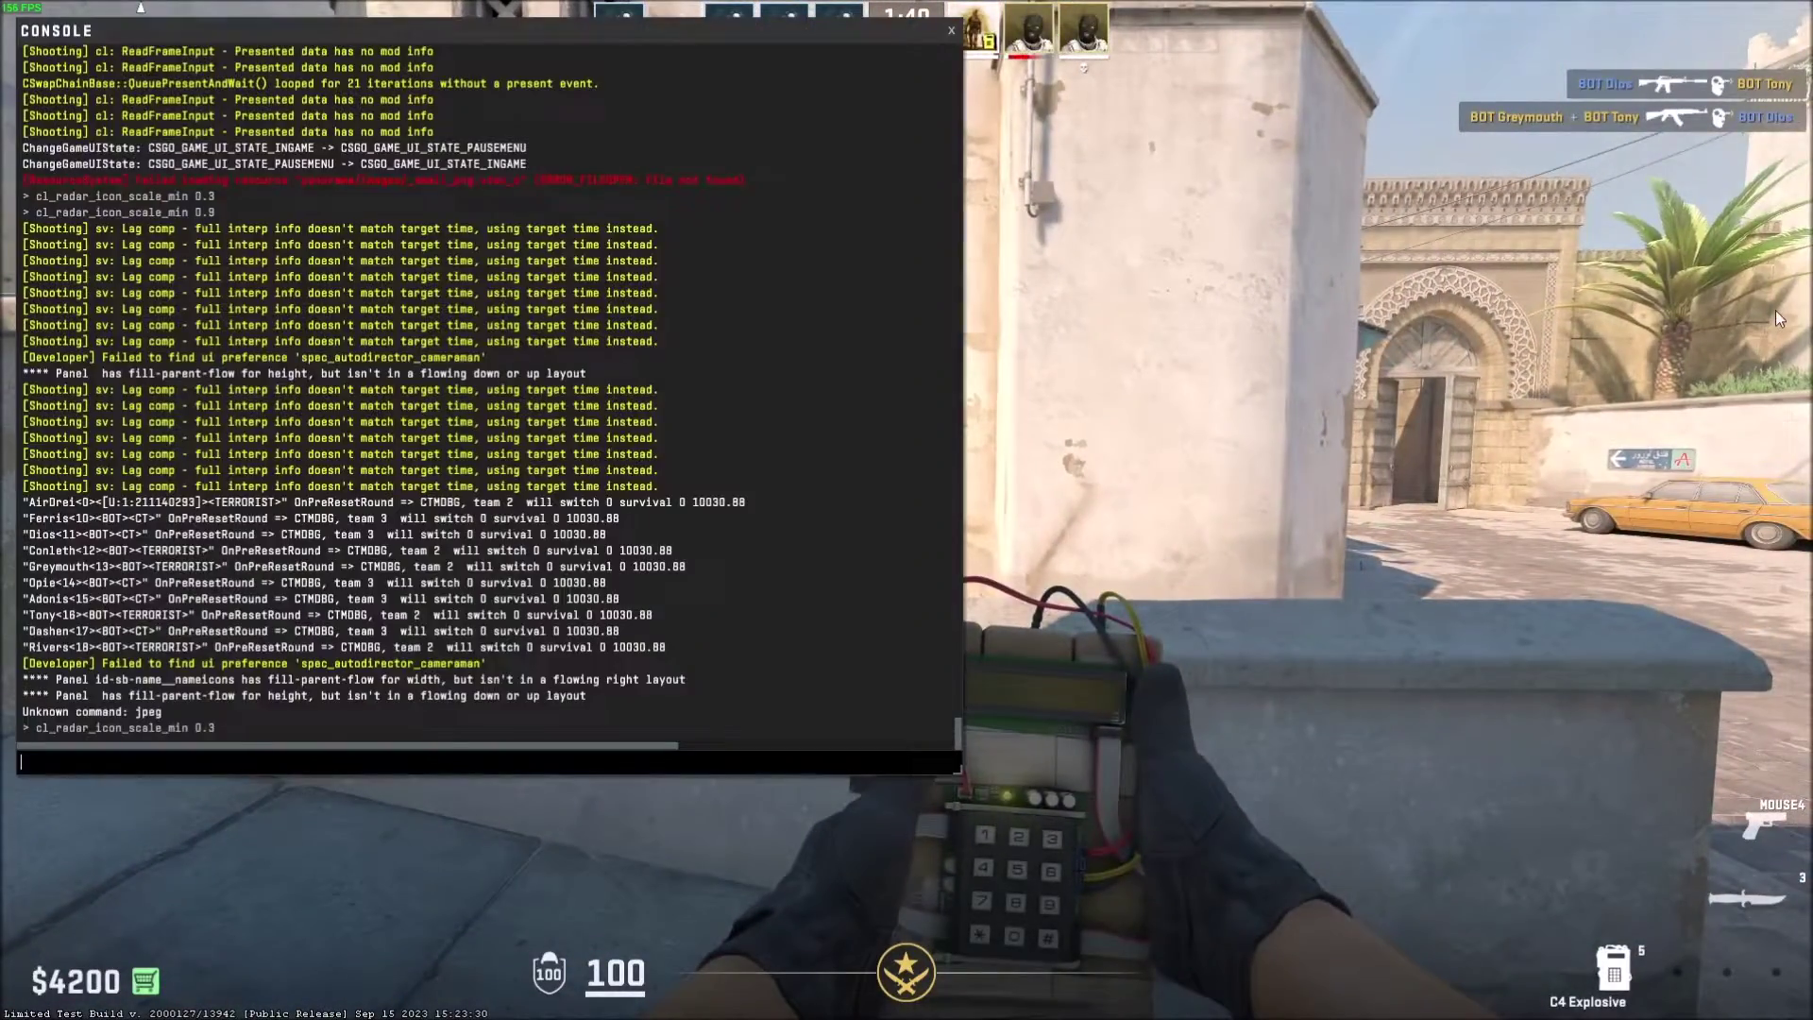
{"action": "type", "text": "cl_radar"}
{"action": "key", "text": "Tab"}
{"action": "type", "text": "0."}
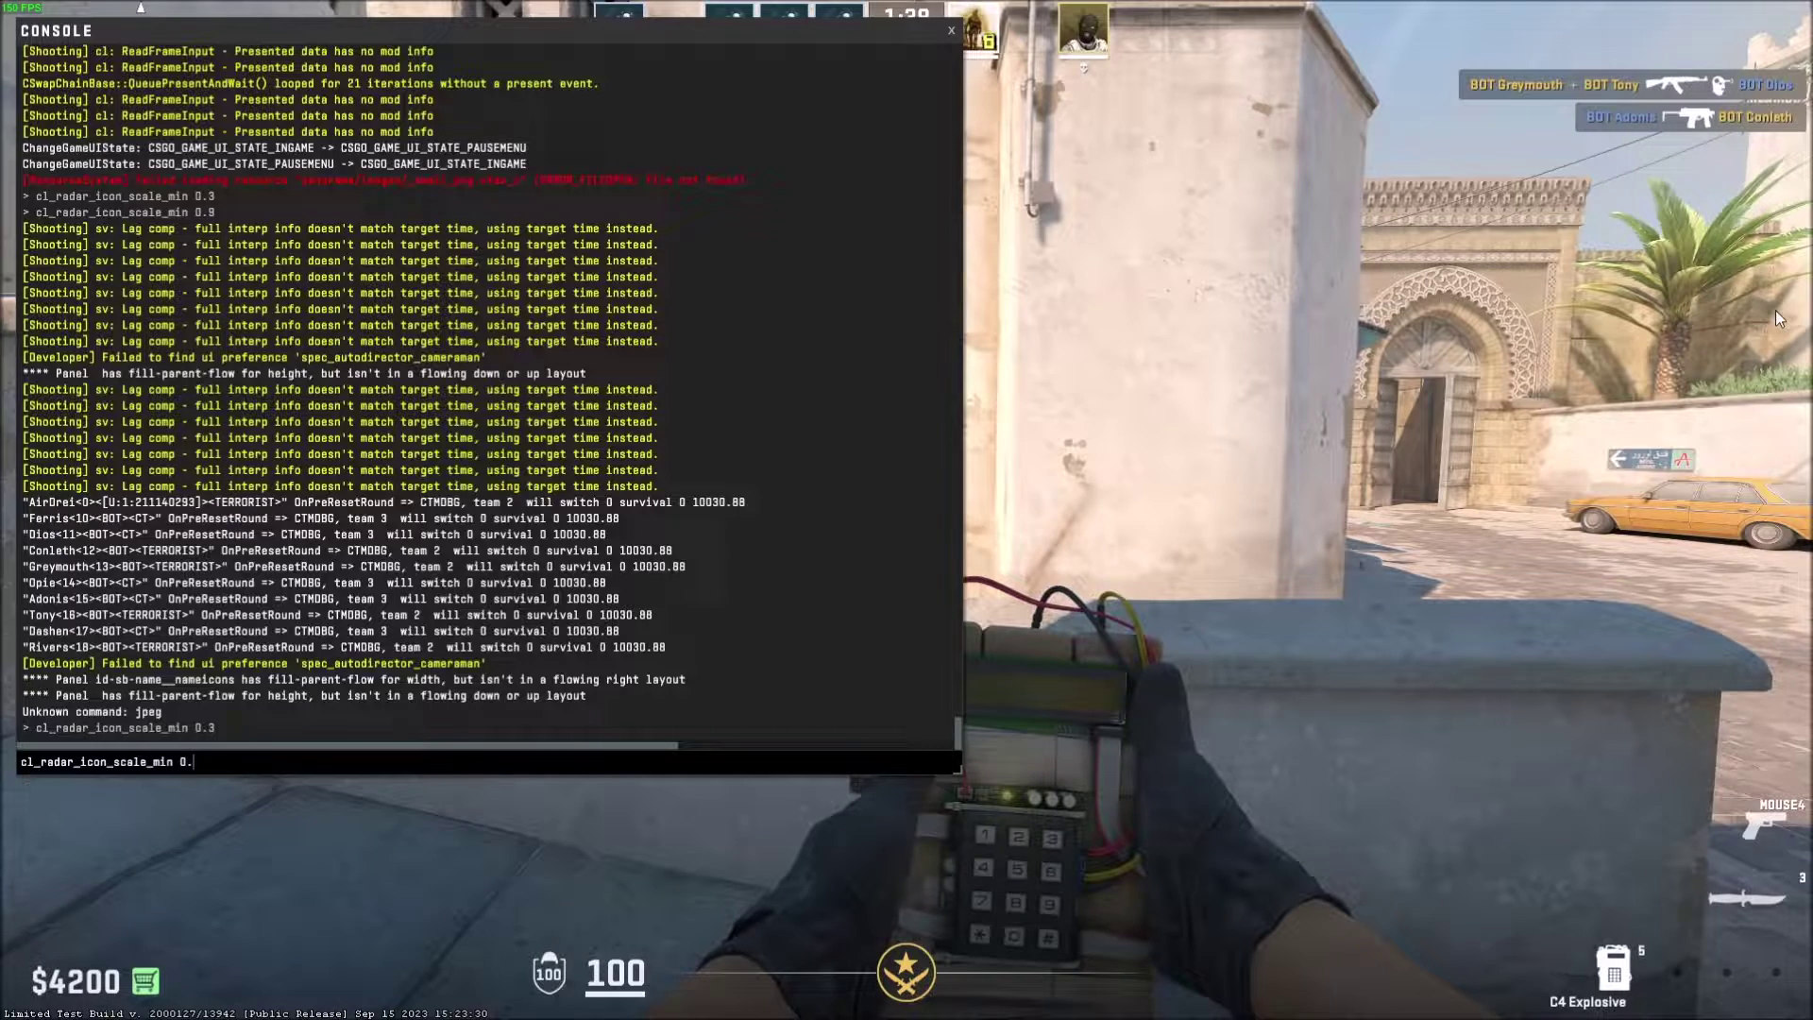
{"action": "type", "text": "5"}
{"action": "key", "text": "Return"}
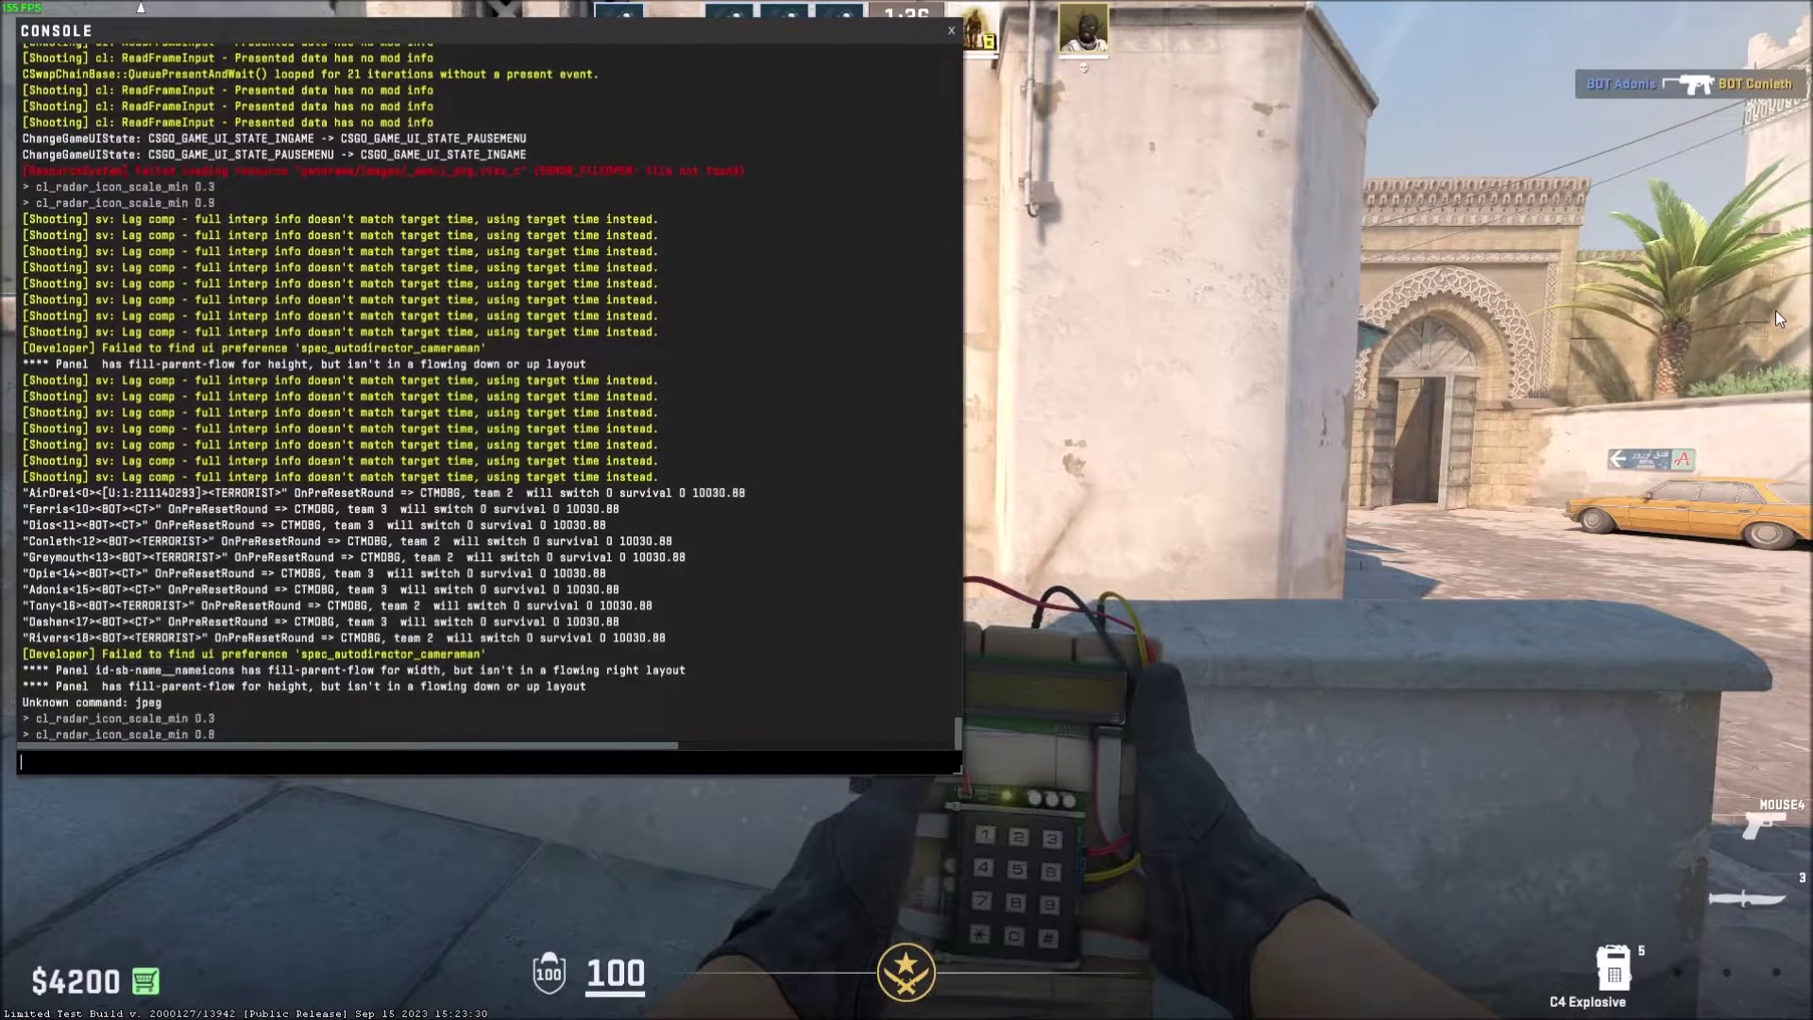
{"action": "key", "text": "grave"}
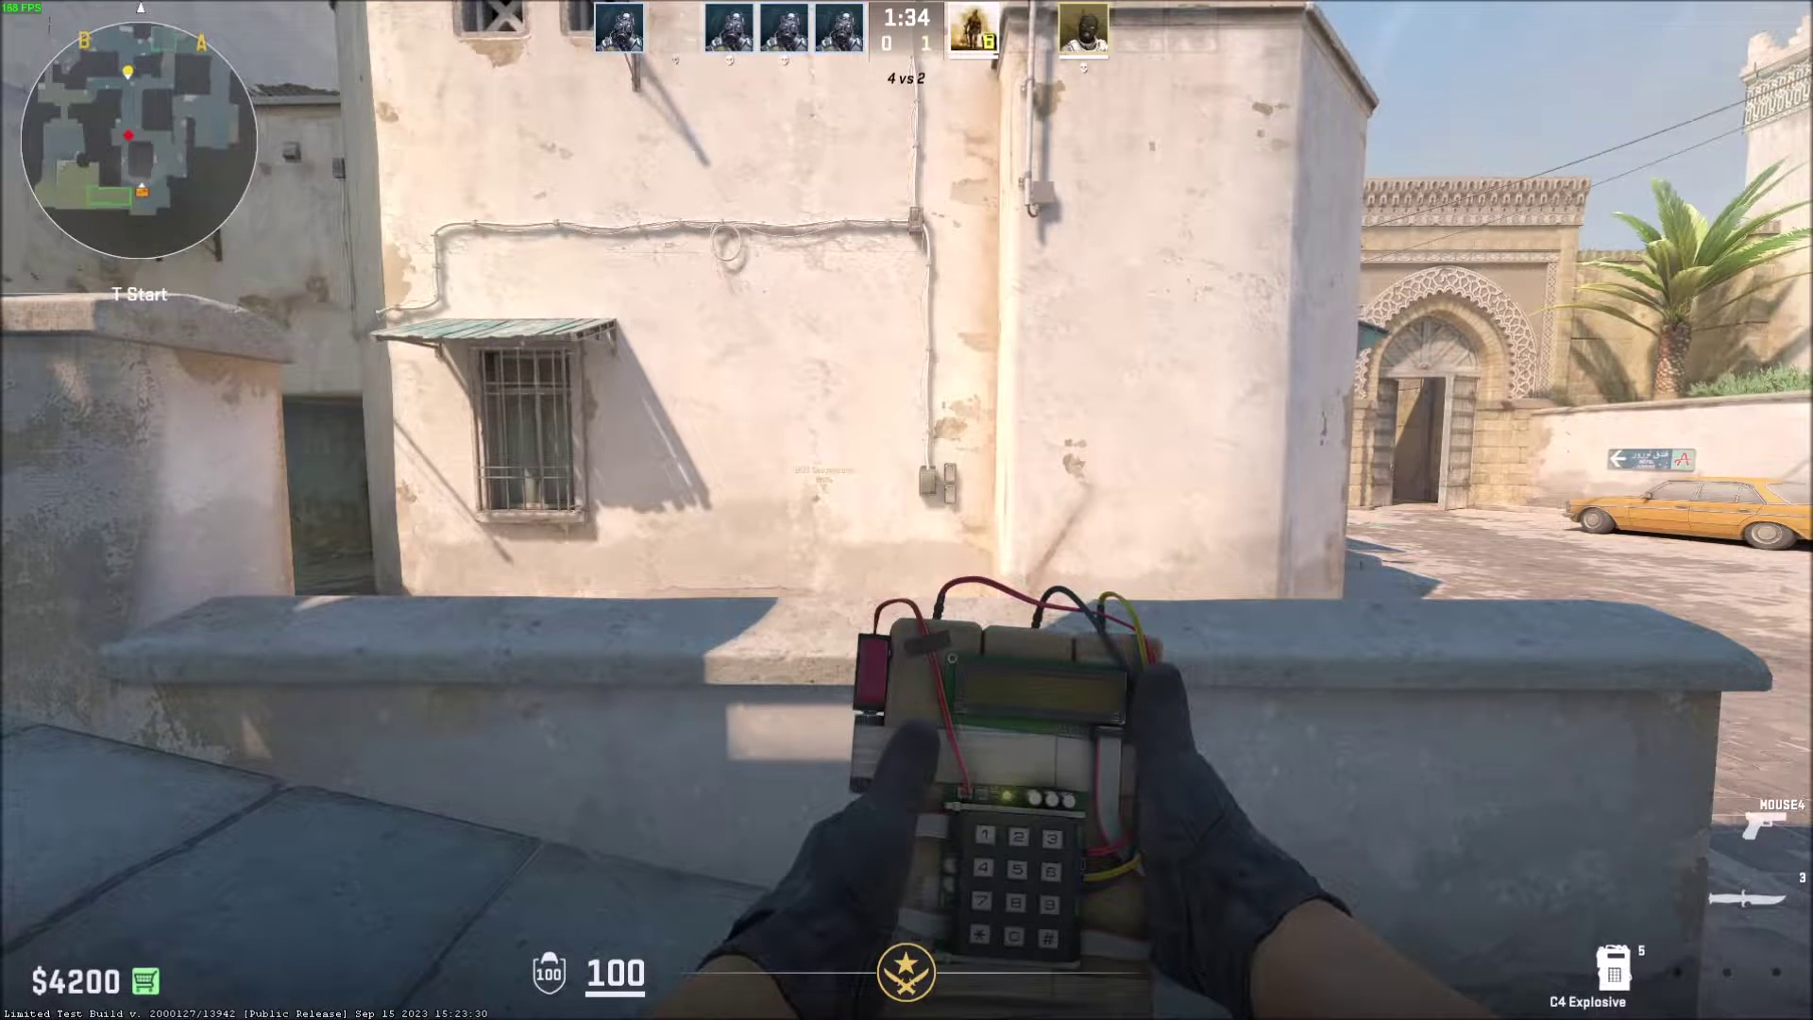
- Switch to the pistol and shoot at the enemy down the street
{"action": "left_click_drag", "start_coordinate": [907, 511], "coordinate": [709, 510]}
{"action": "key", "text": "3"}
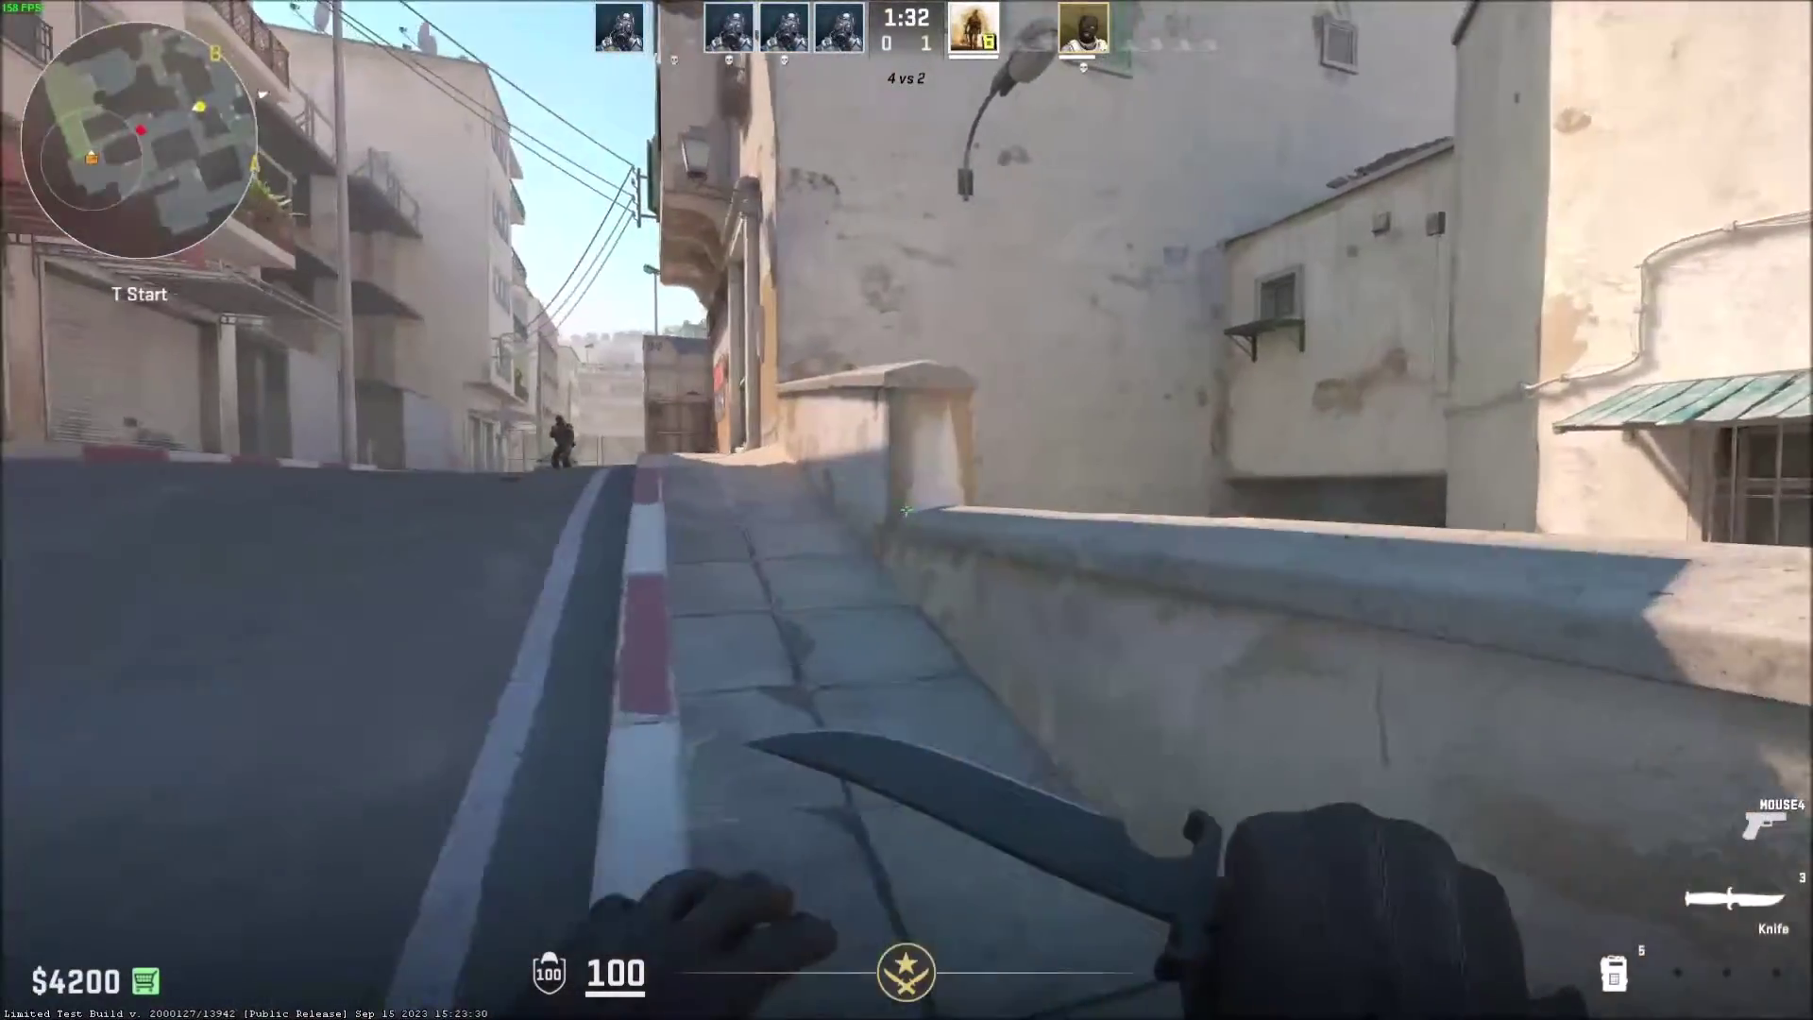
{"action": "key", "text": "2"}
{"action": "left_click", "coordinate": [907, 510]}
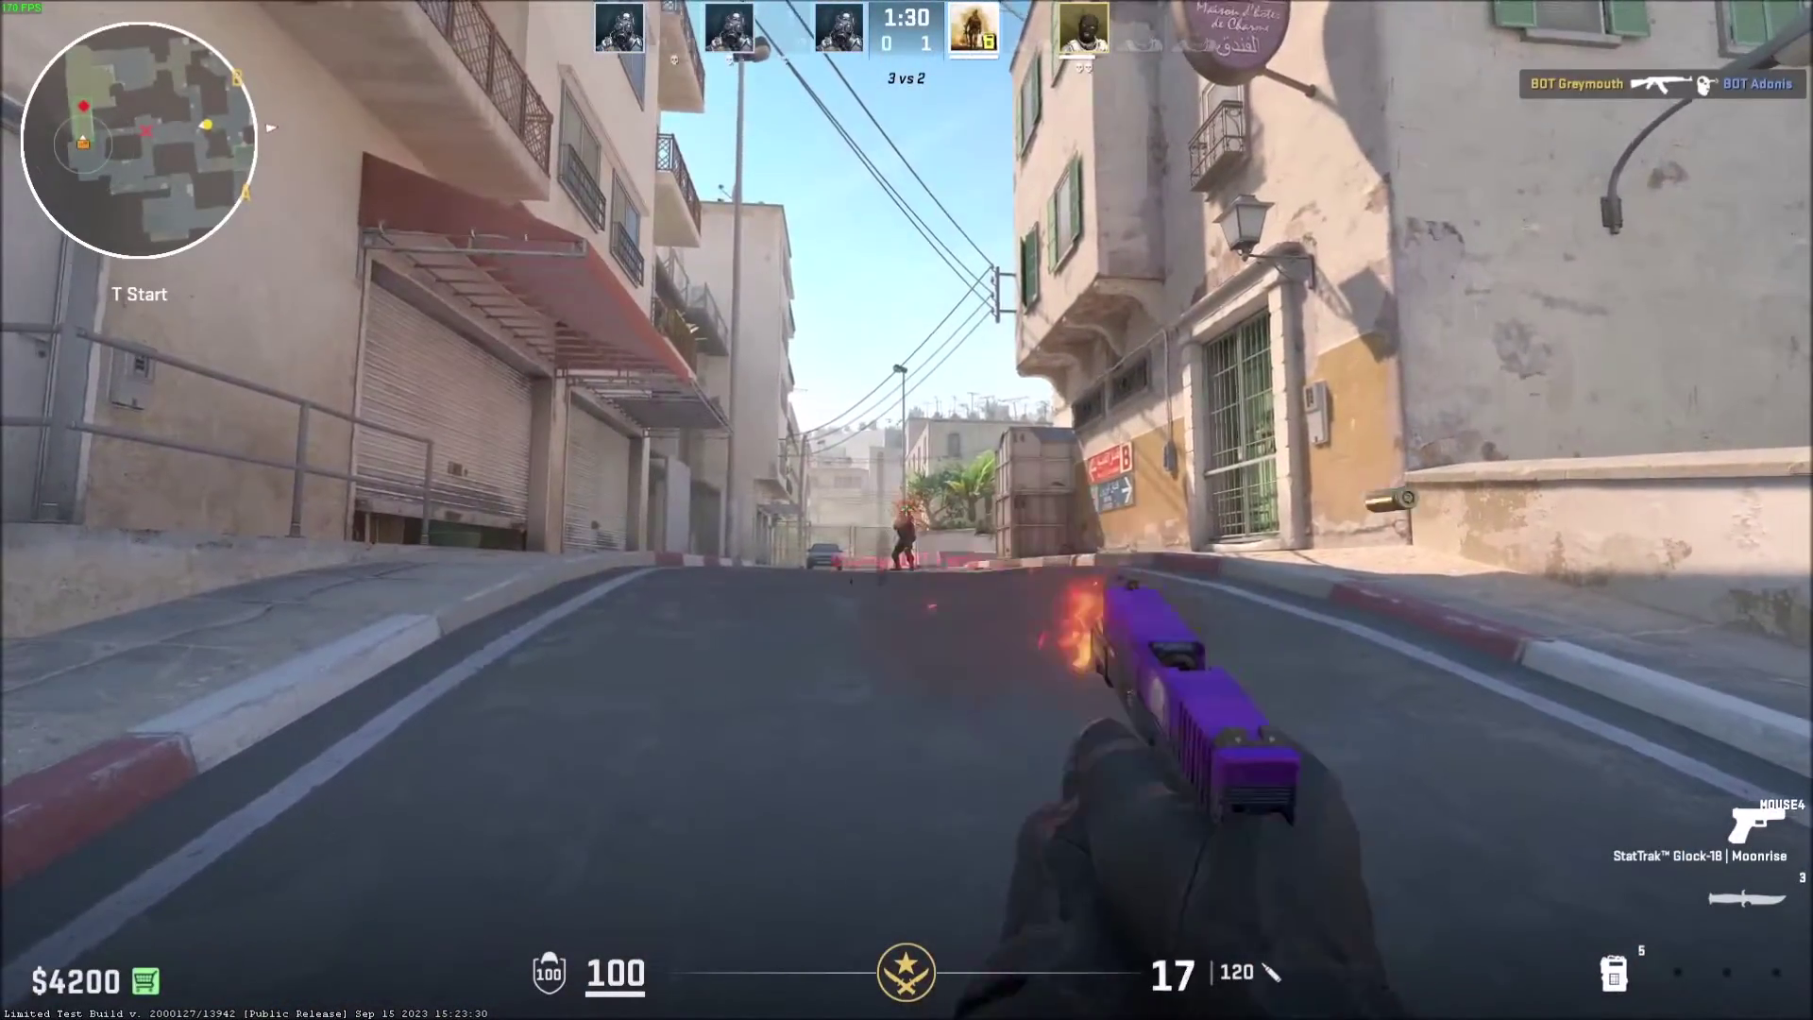
{"action": "left_click", "coordinate": [906, 510]}
- Review the Game > Radar settings (map zoom 0.40, HUD size 1.00), then return to the pause menu
{"action": "key", "text": "Escape"}
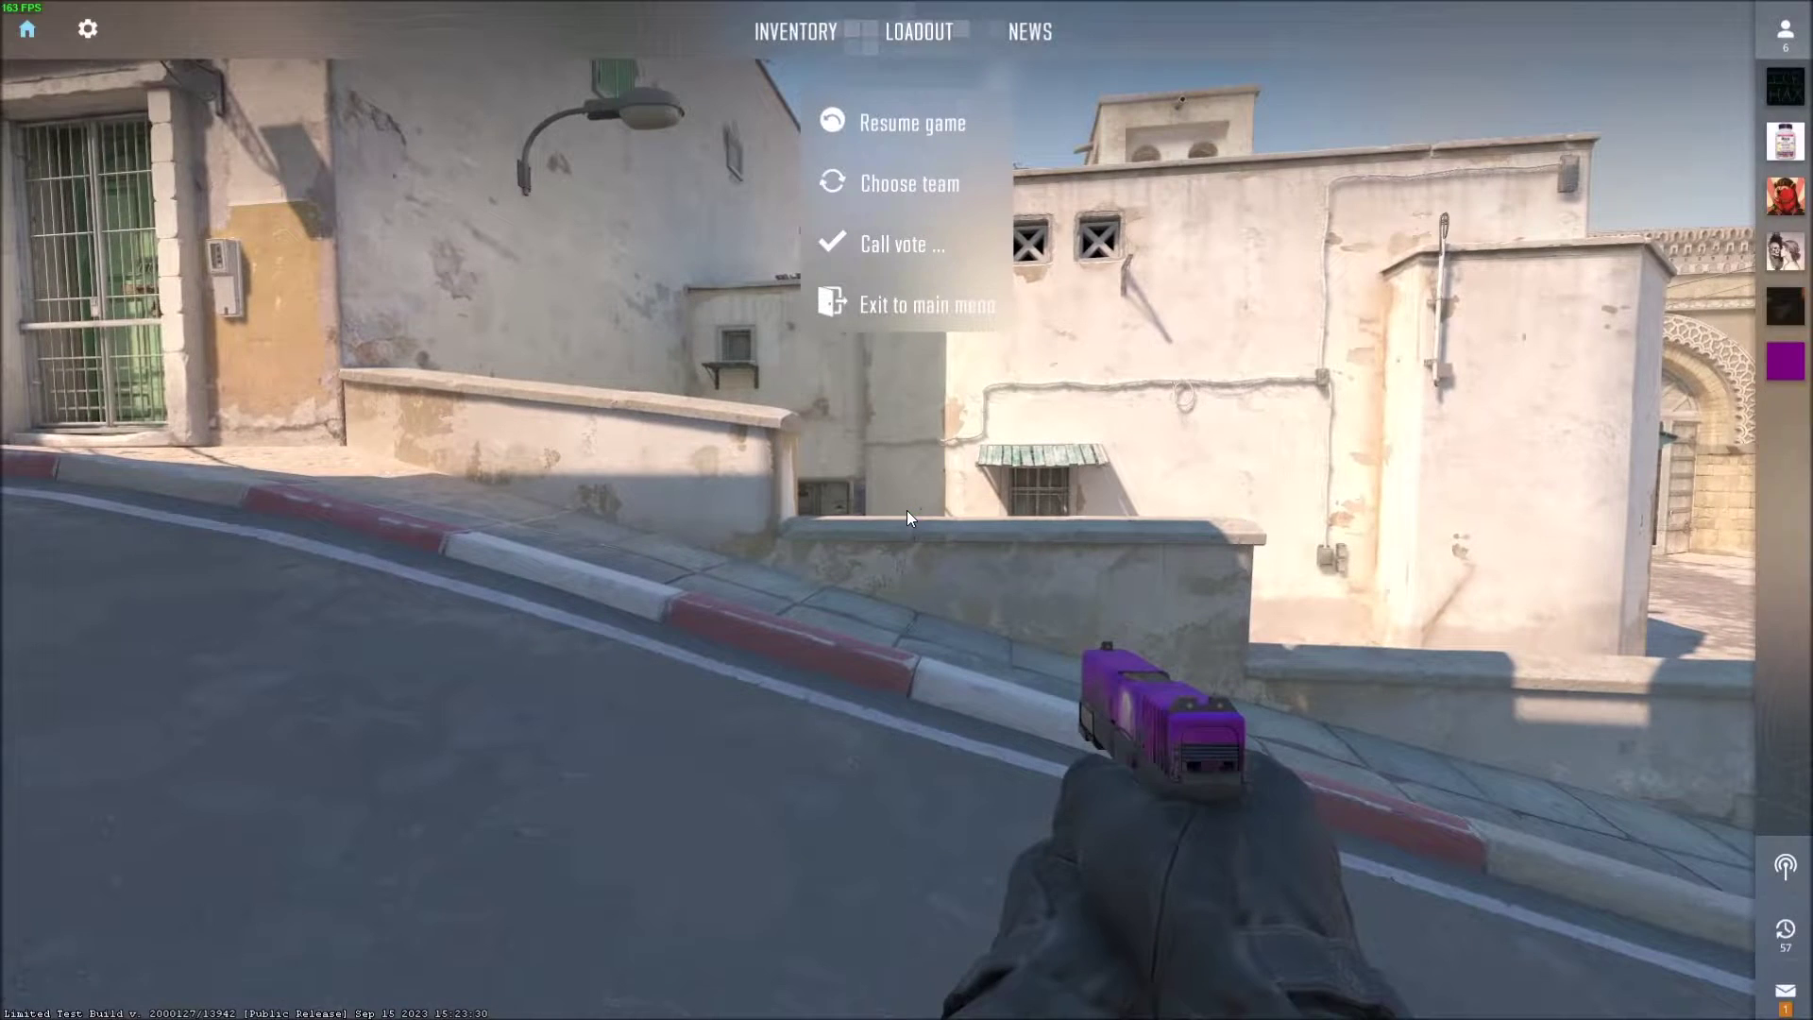
{"action": "key", "text": "Escape"}
{"action": "key", "text": "Escape"}
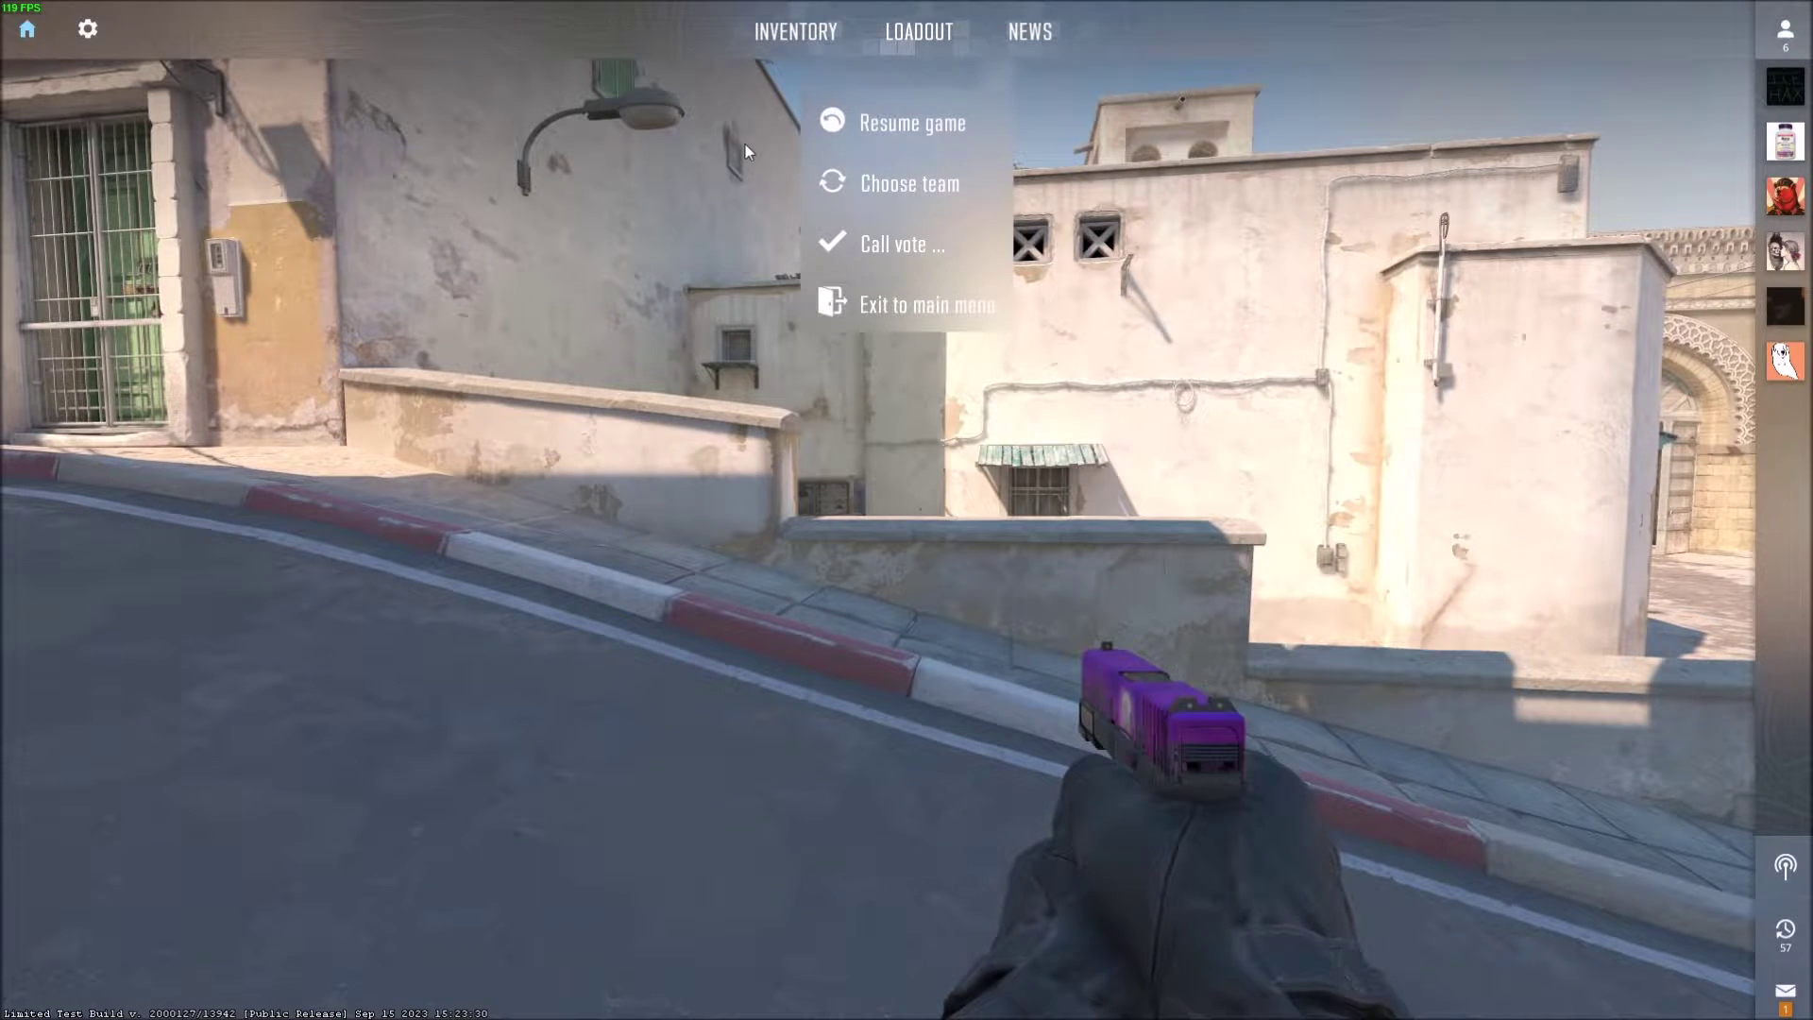
{"action": "left_click", "coordinate": [87, 30]}
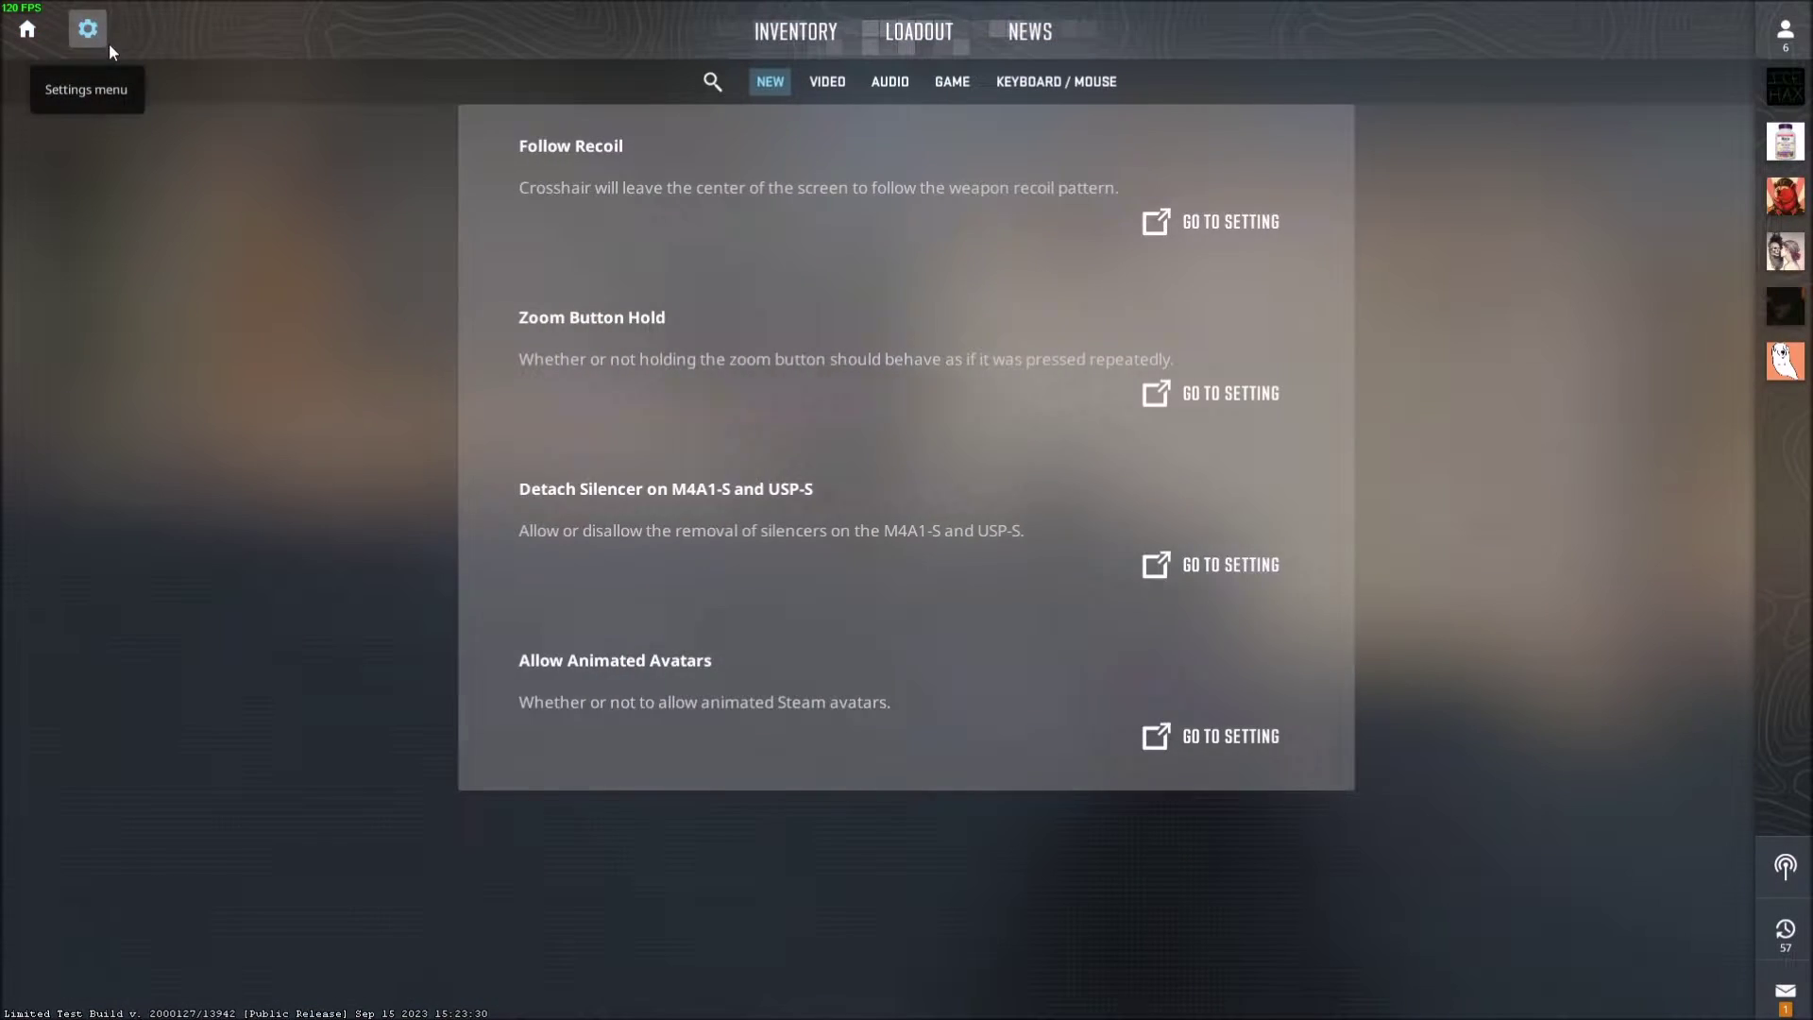
{"action": "left_click", "coordinate": [952, 82]}
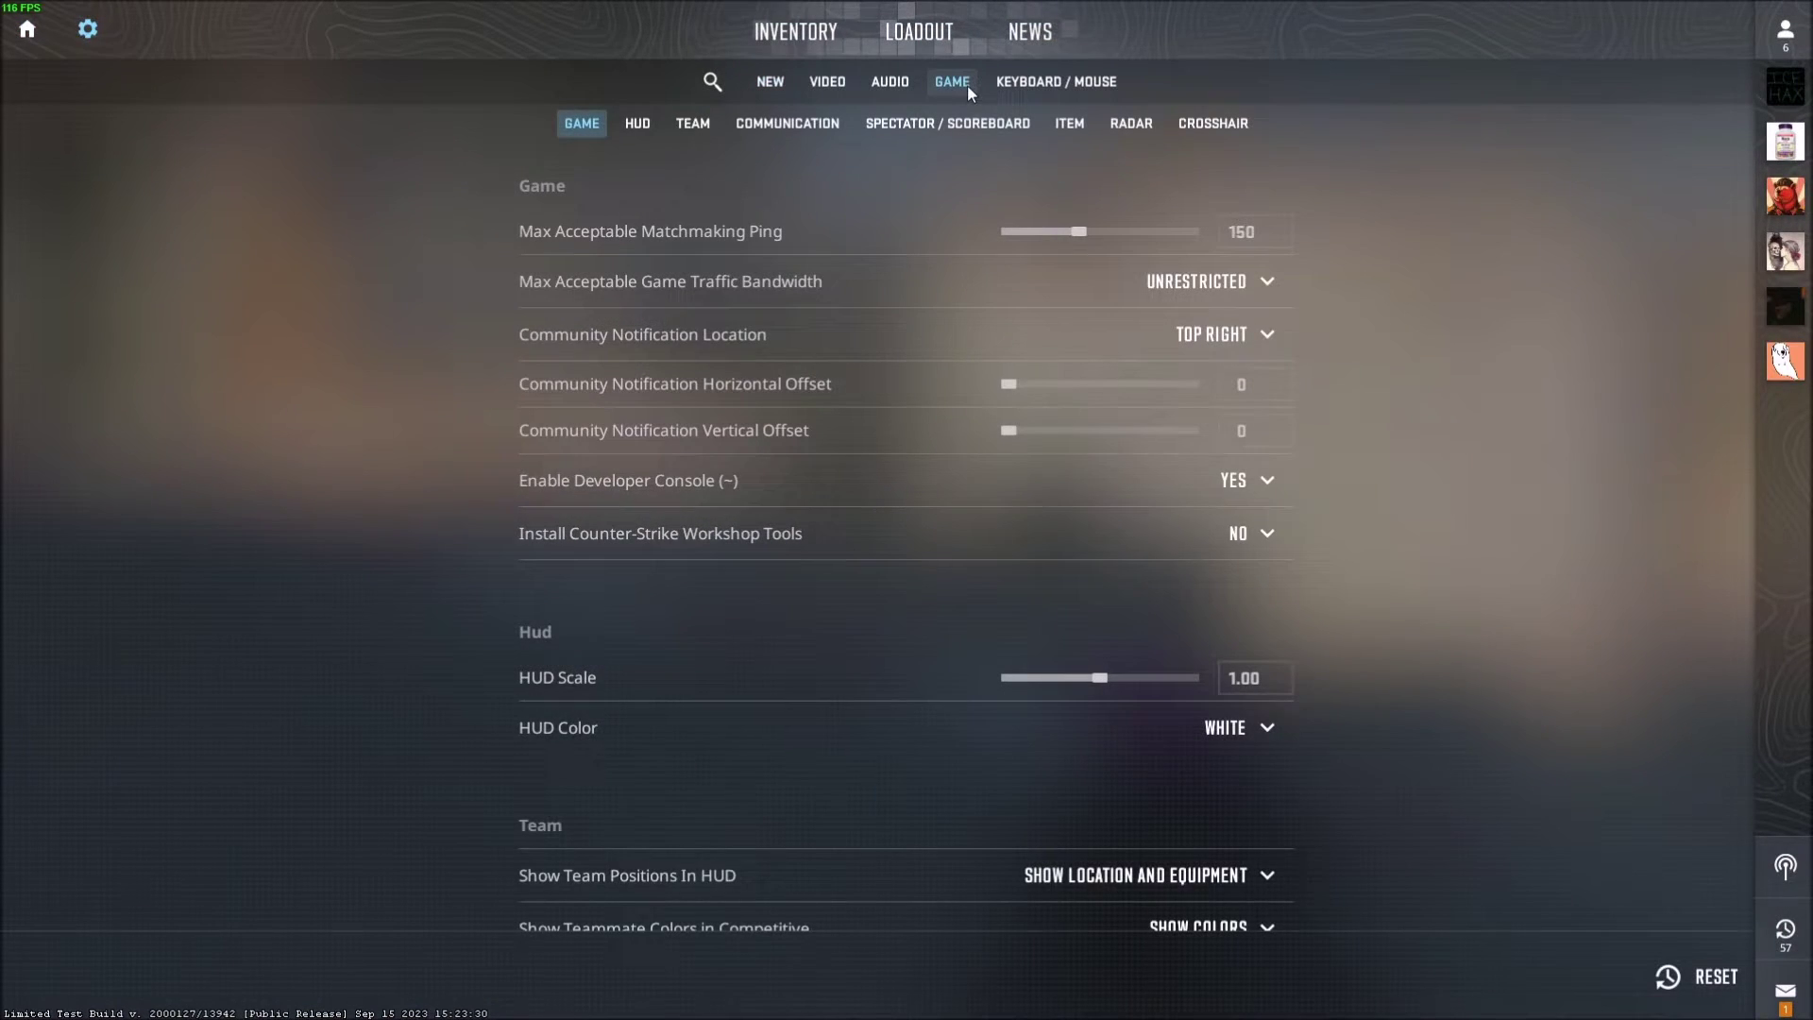
{"action": "left_click", "coordinate": [1131, 124]}
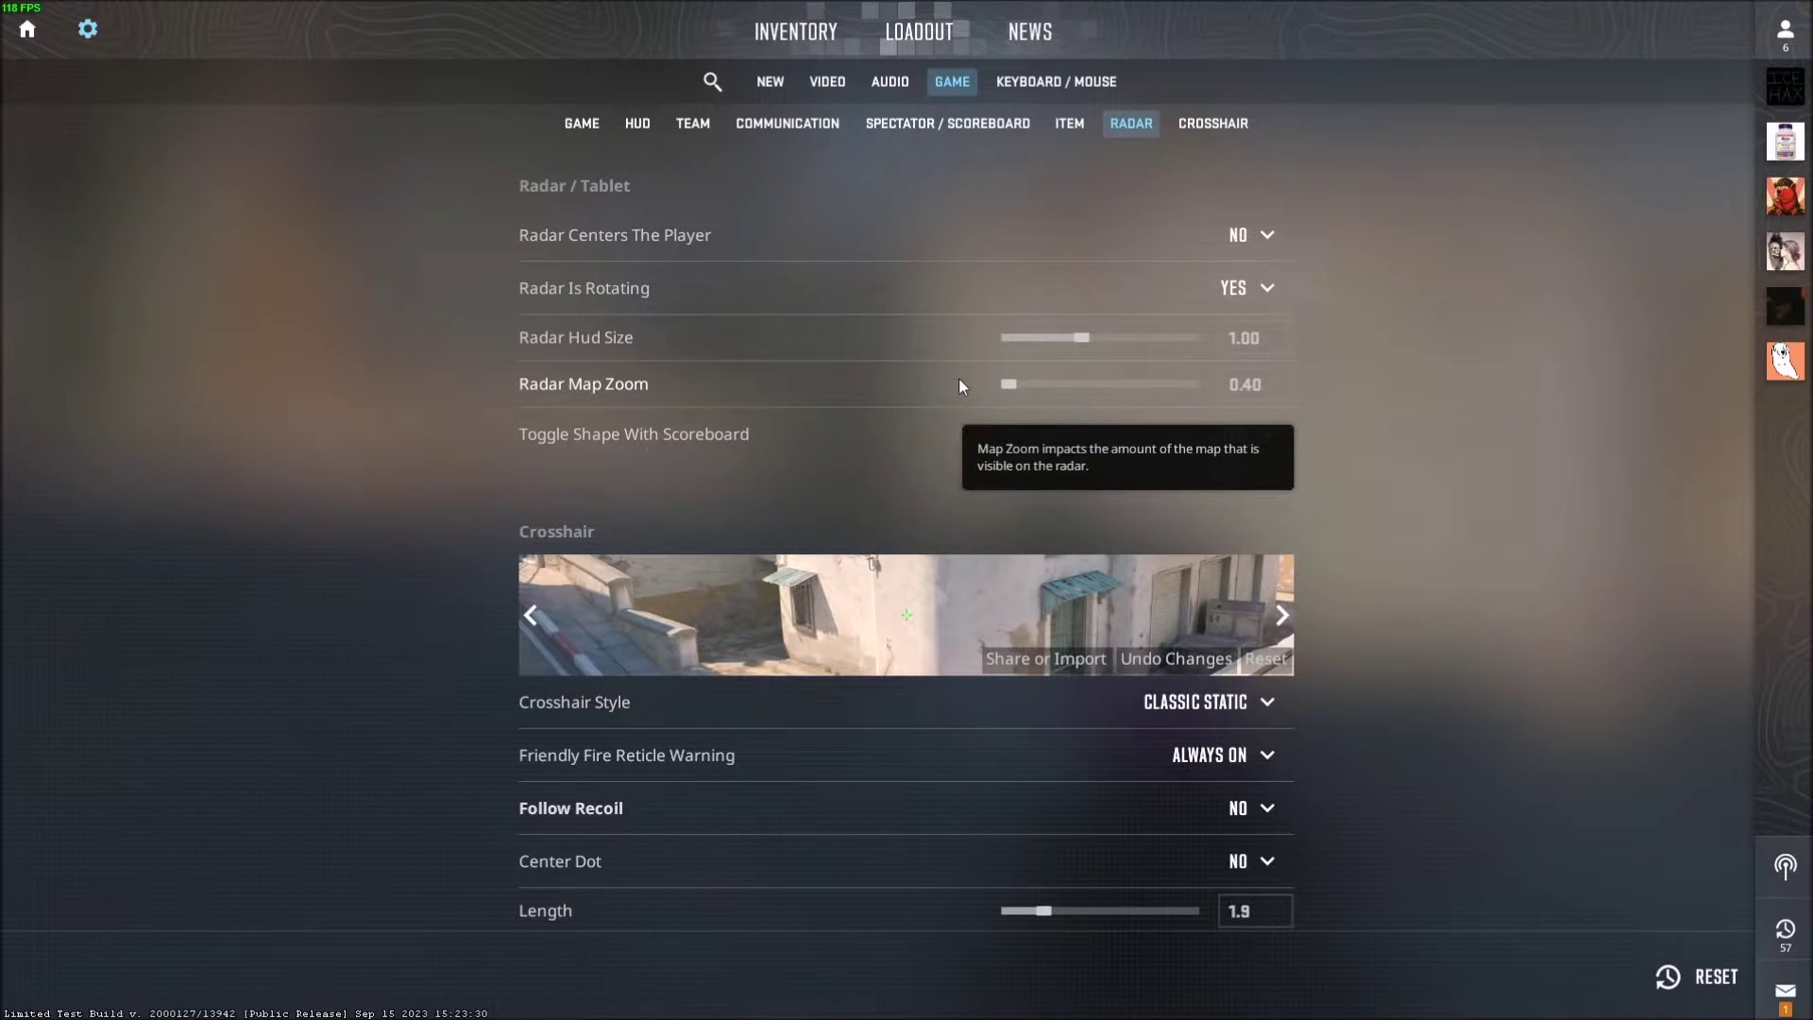
{"action": "scroll", "coordinate": [1005, 429], "scroll_direction": "up", "scroll_amount": 1}
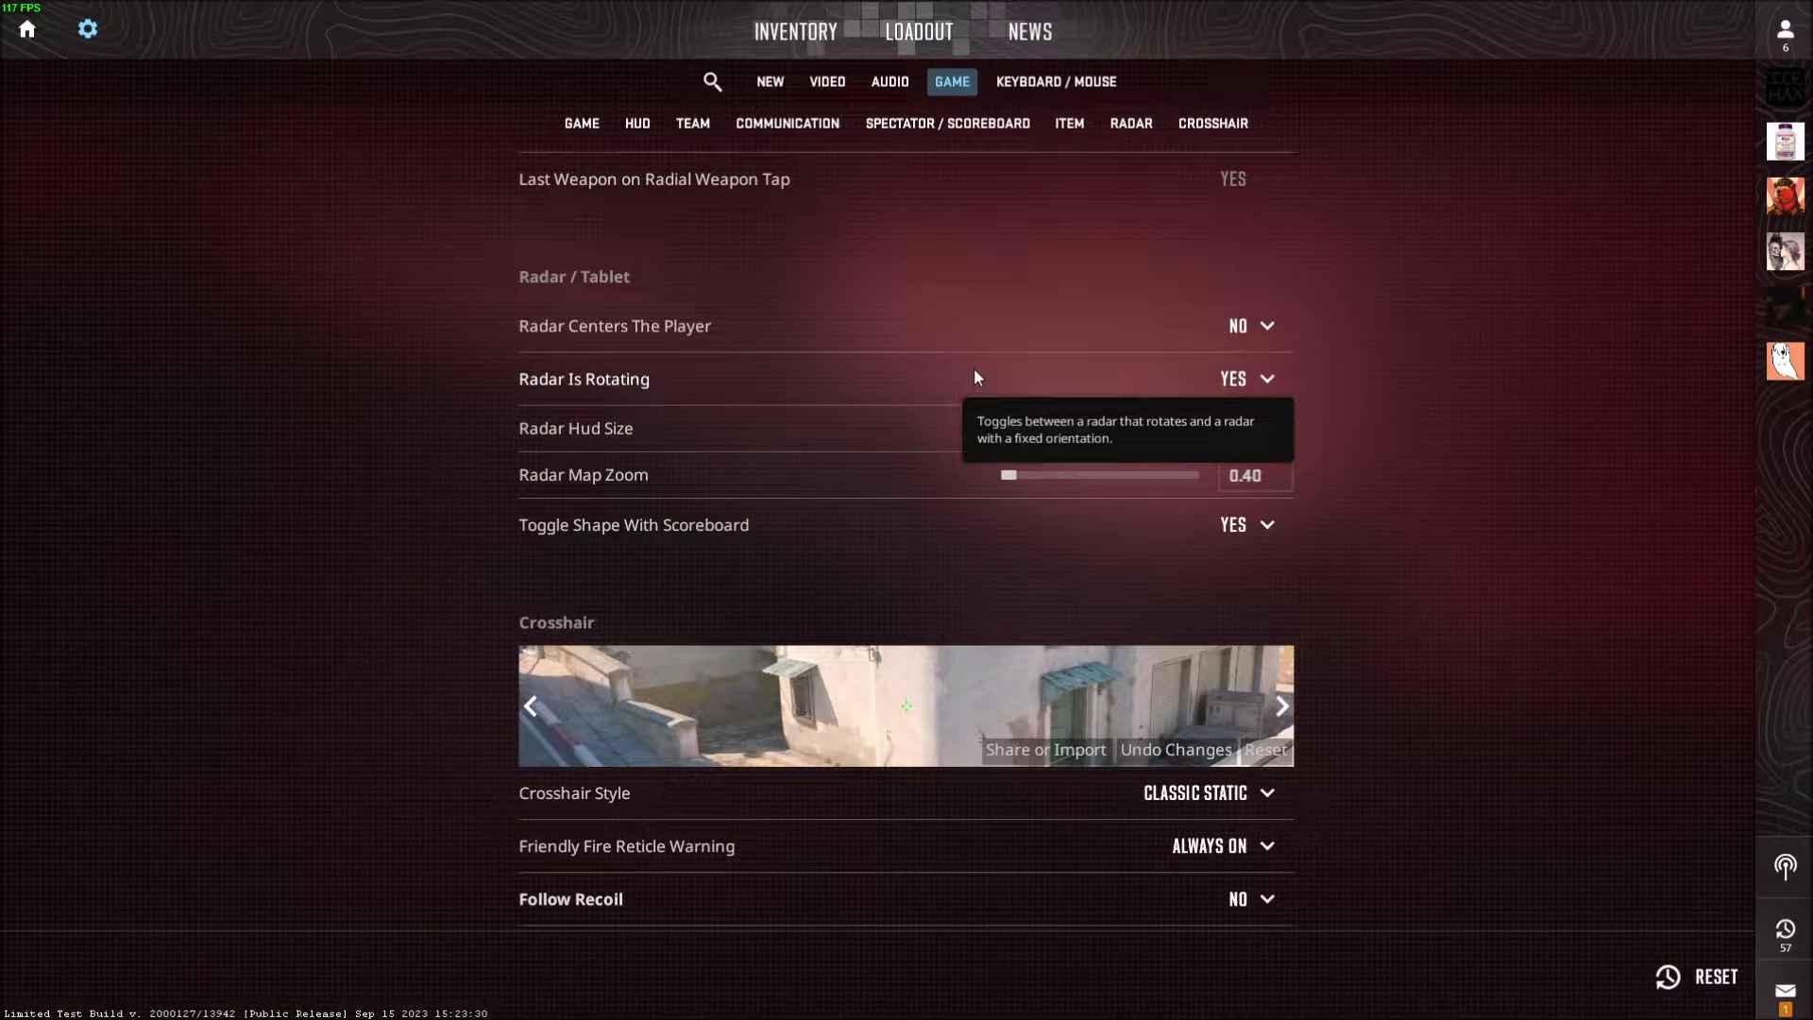
{"action": "scroll", "coordinate": [974, 367], "scroll_direction": "down", "scroll_amount": 1}
{"action": "scroll", "coordinate": [973, 368], "scroll_direction": "down", "scroll_amount": 1}
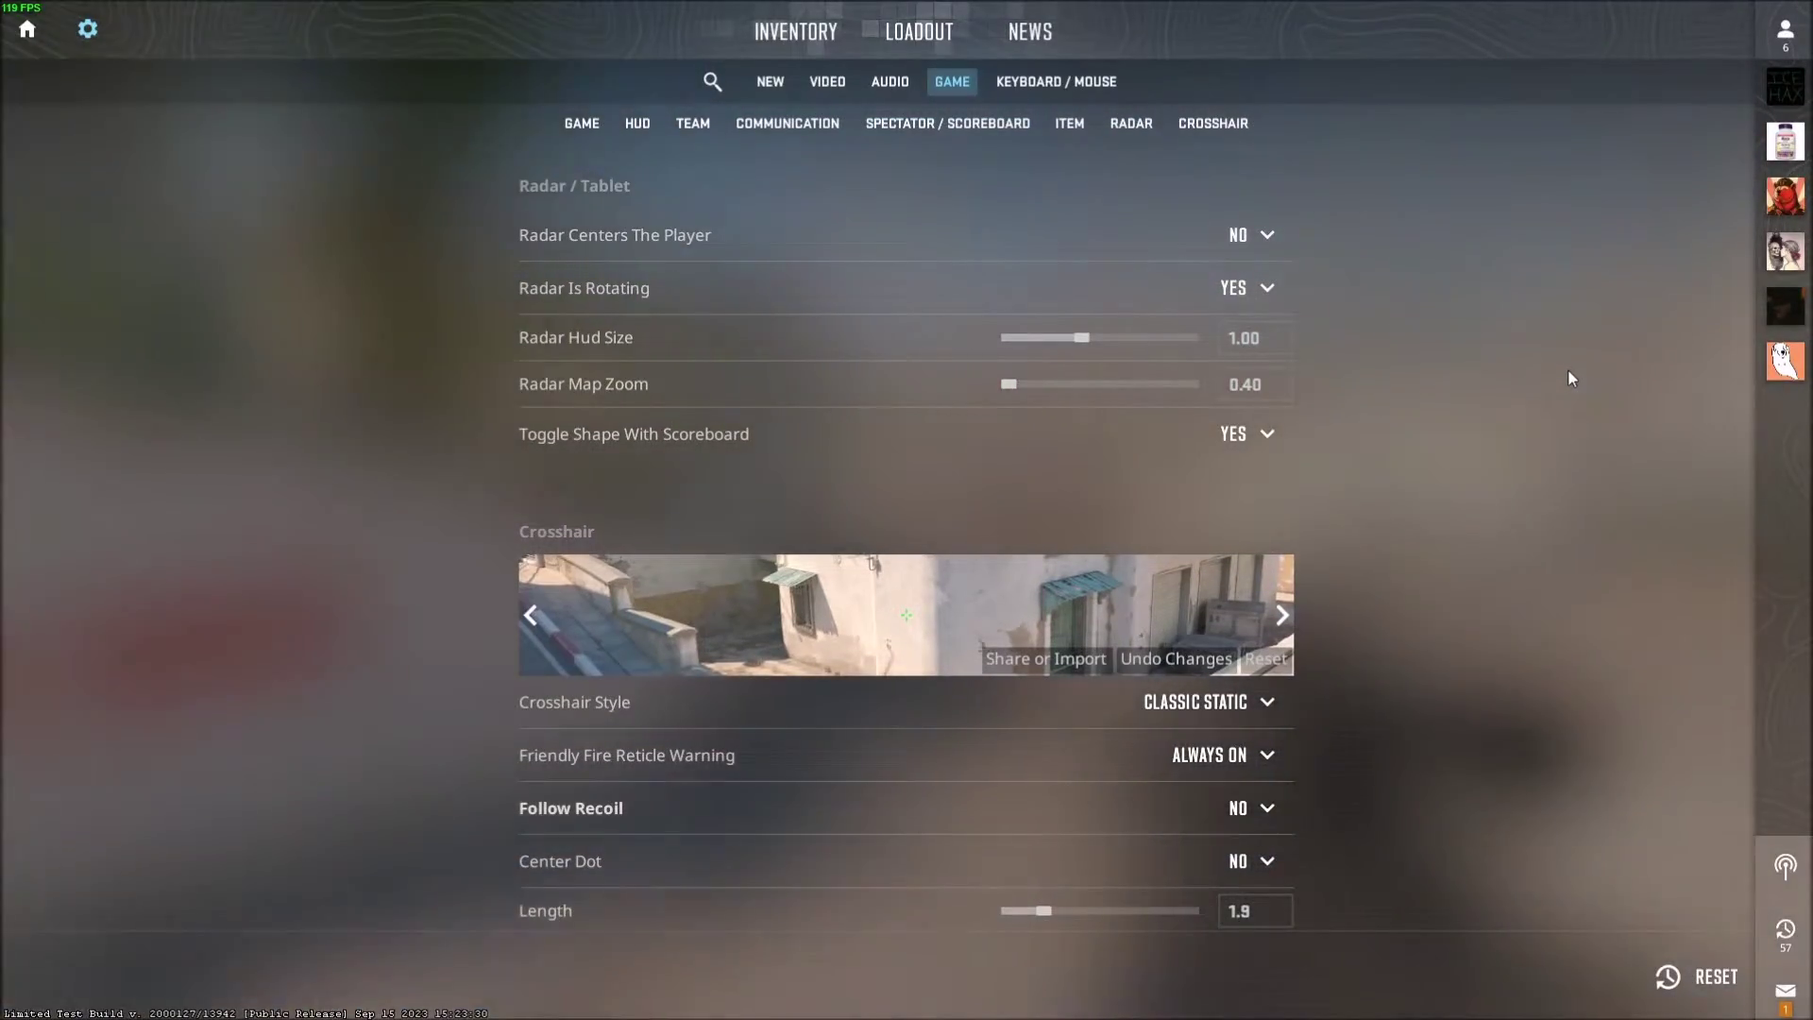
{"action": "key", "text": "Escape"}
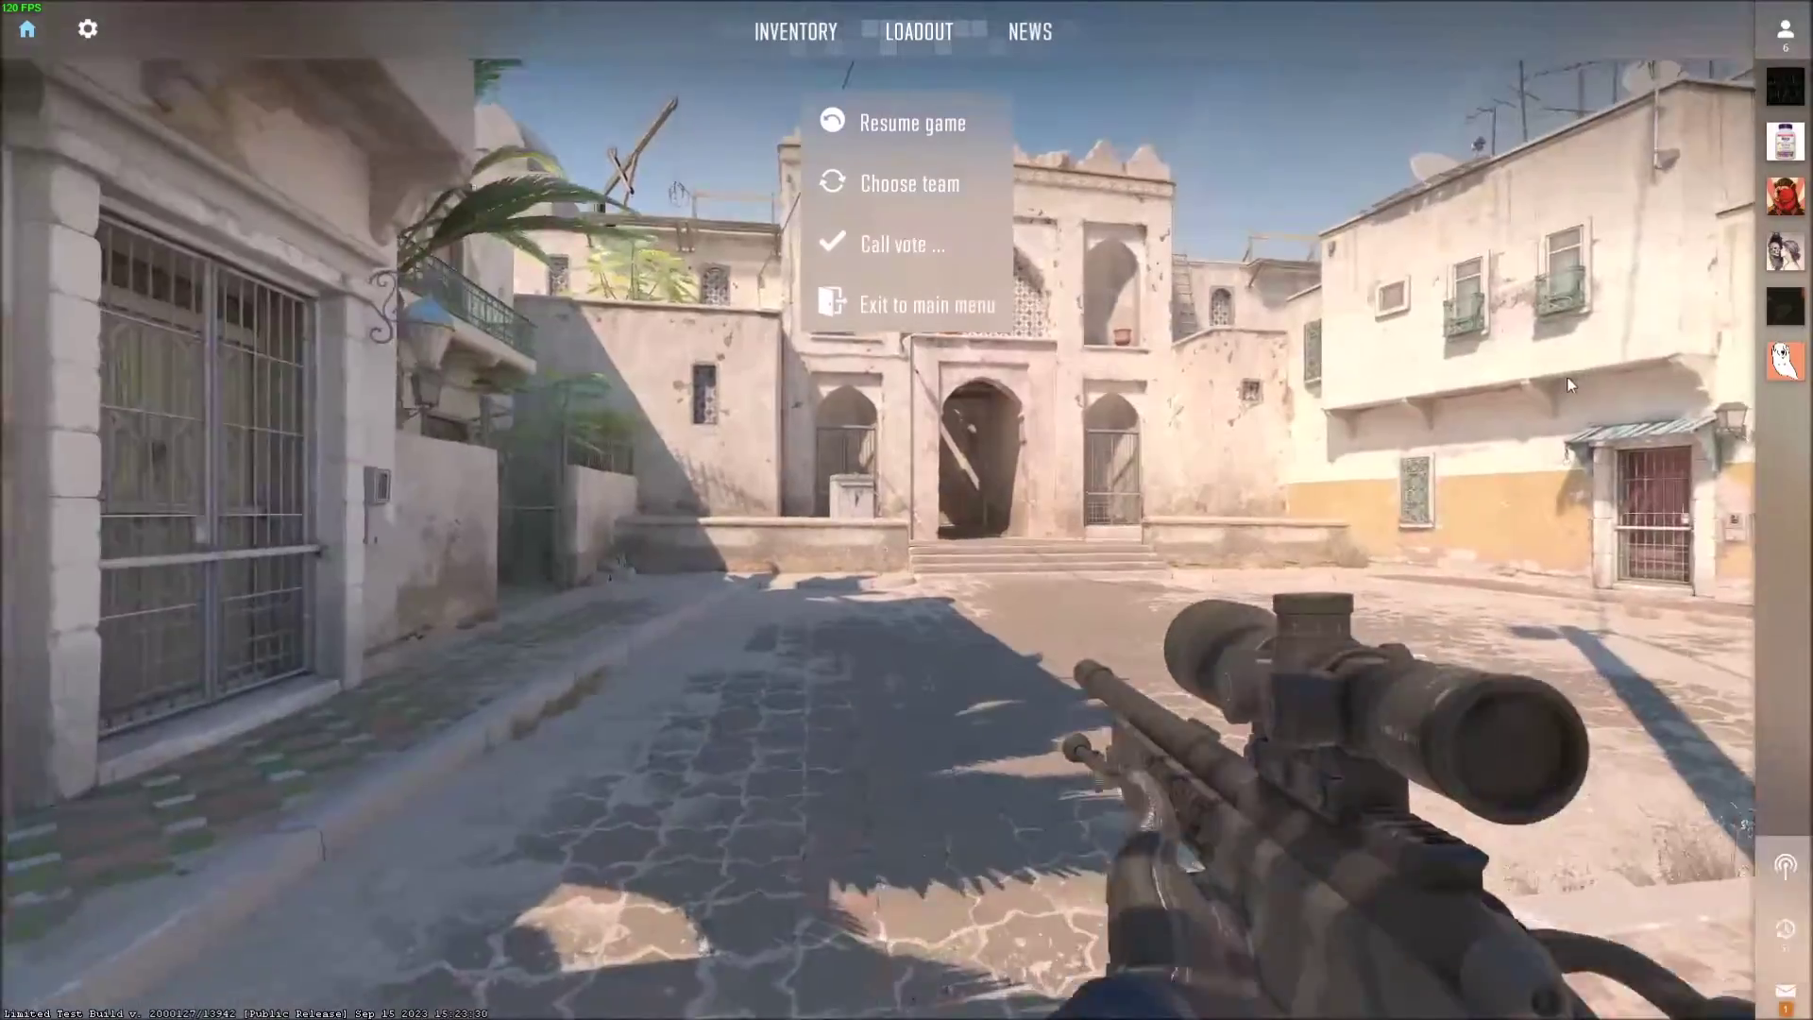
- Resume the round and edit the recalled cl_radar_icon_scale_min value in the console
{"action": "key", "text": "Escape"}
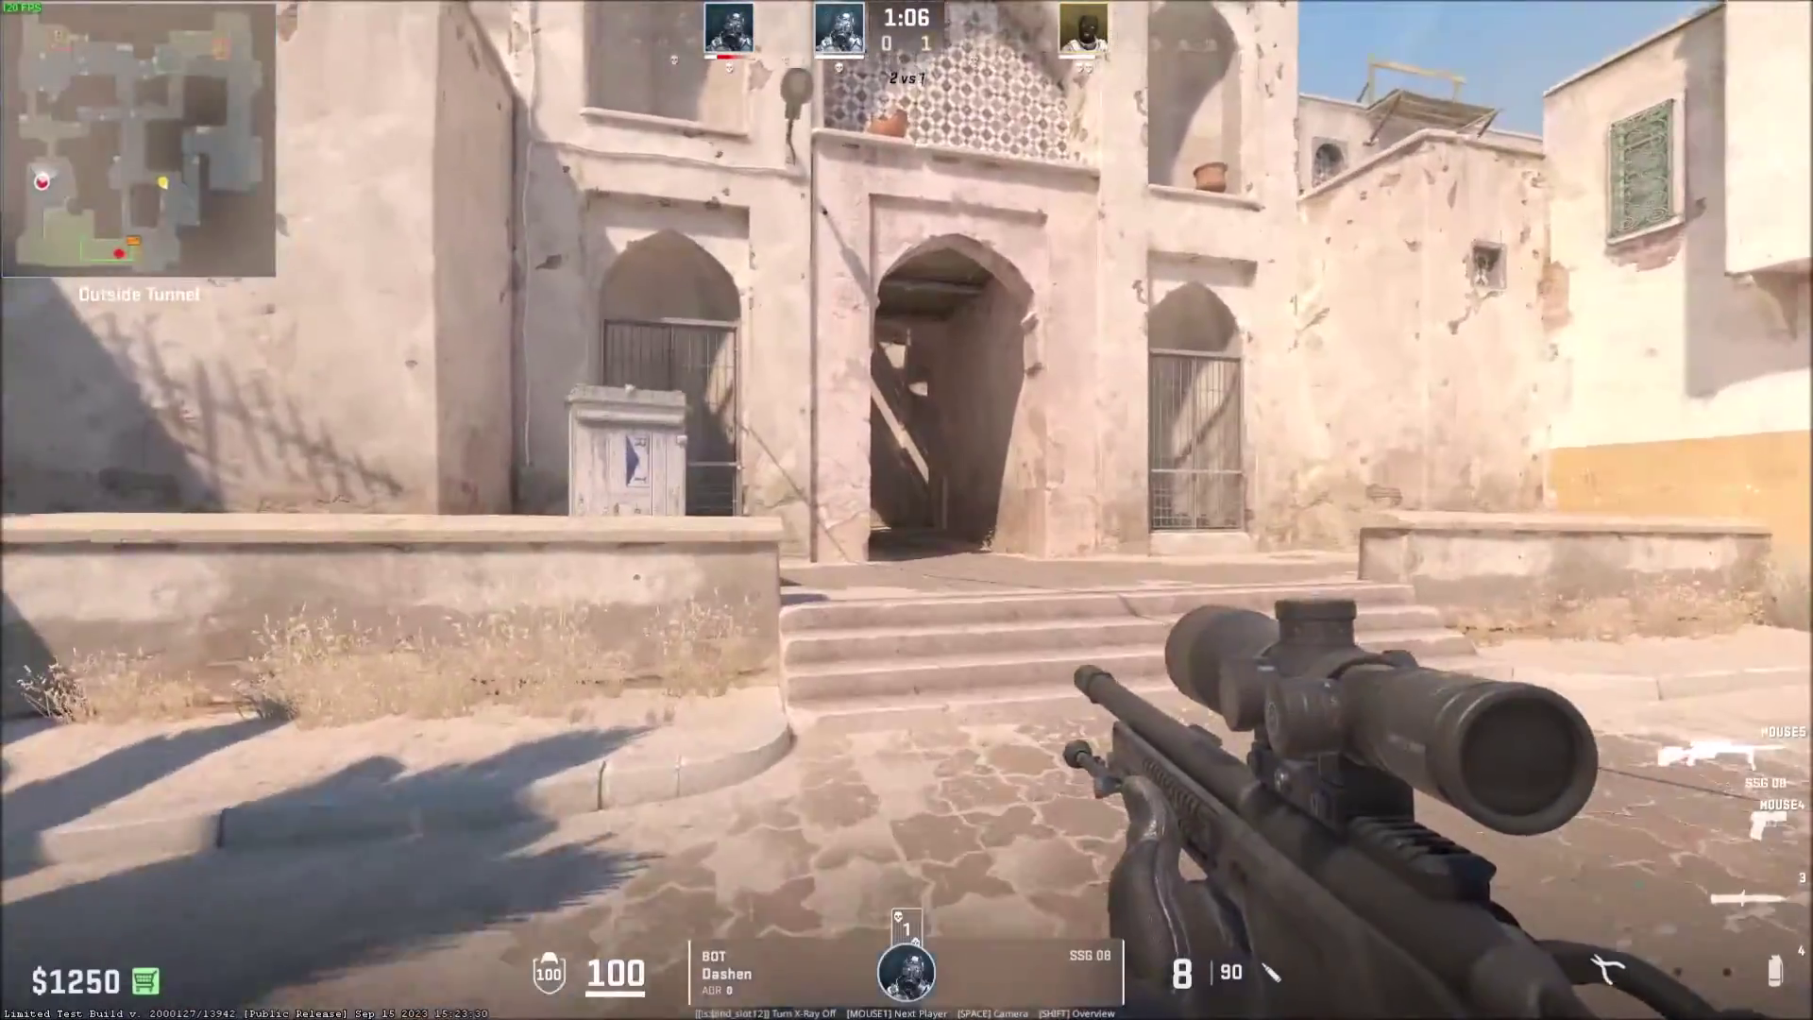
{"action": "key", "text": "w"}
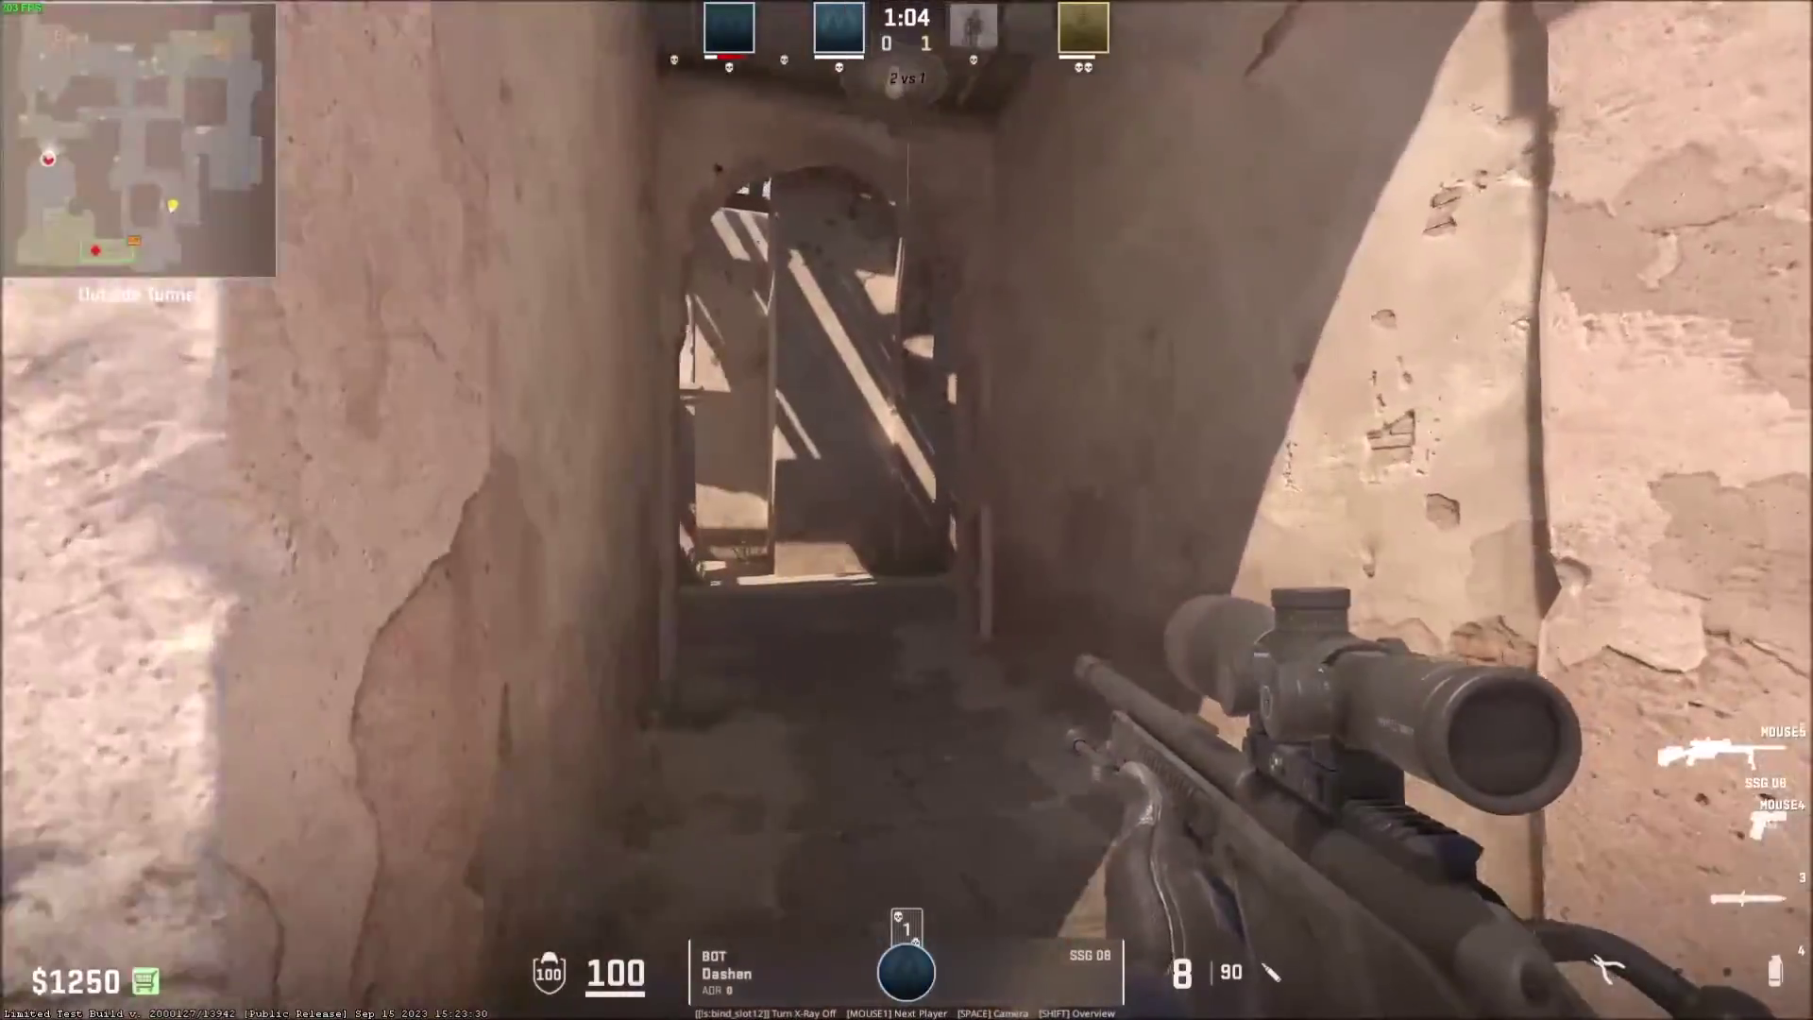
{"action": "key", "text": "w"}
{"action": "key", "text": "grave"}
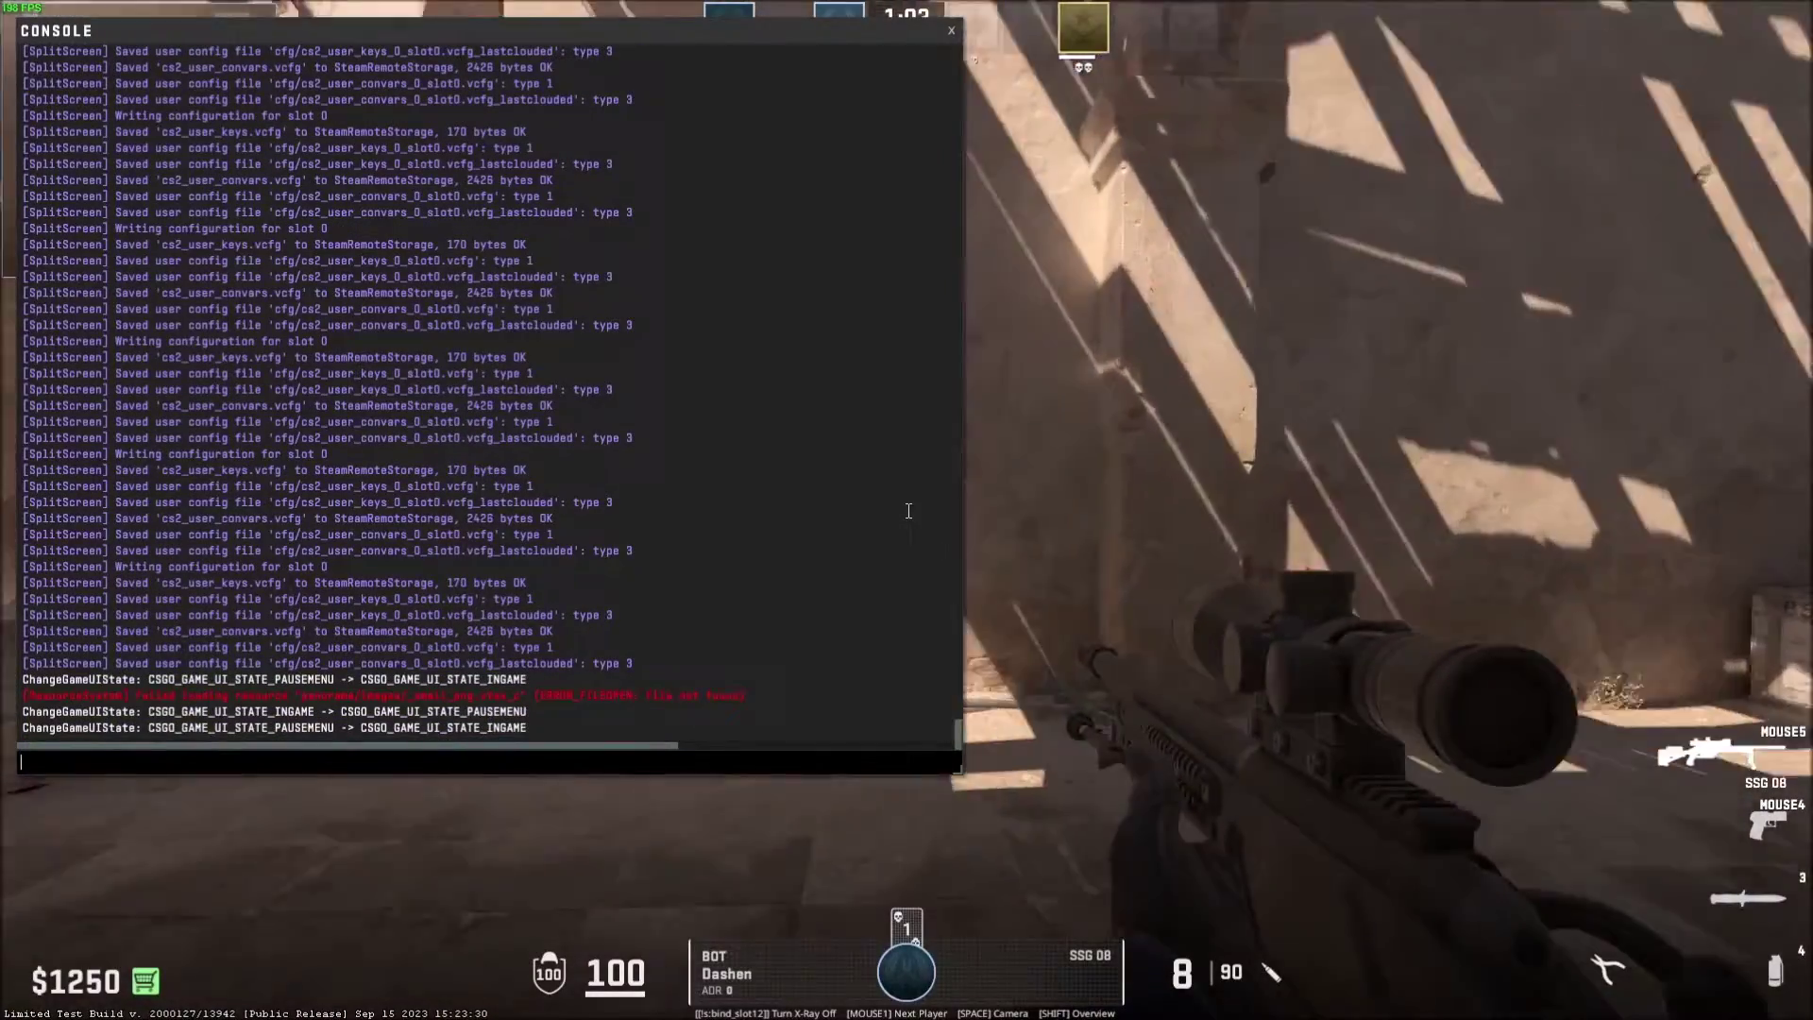
{"action": "key", "text": "Up"}
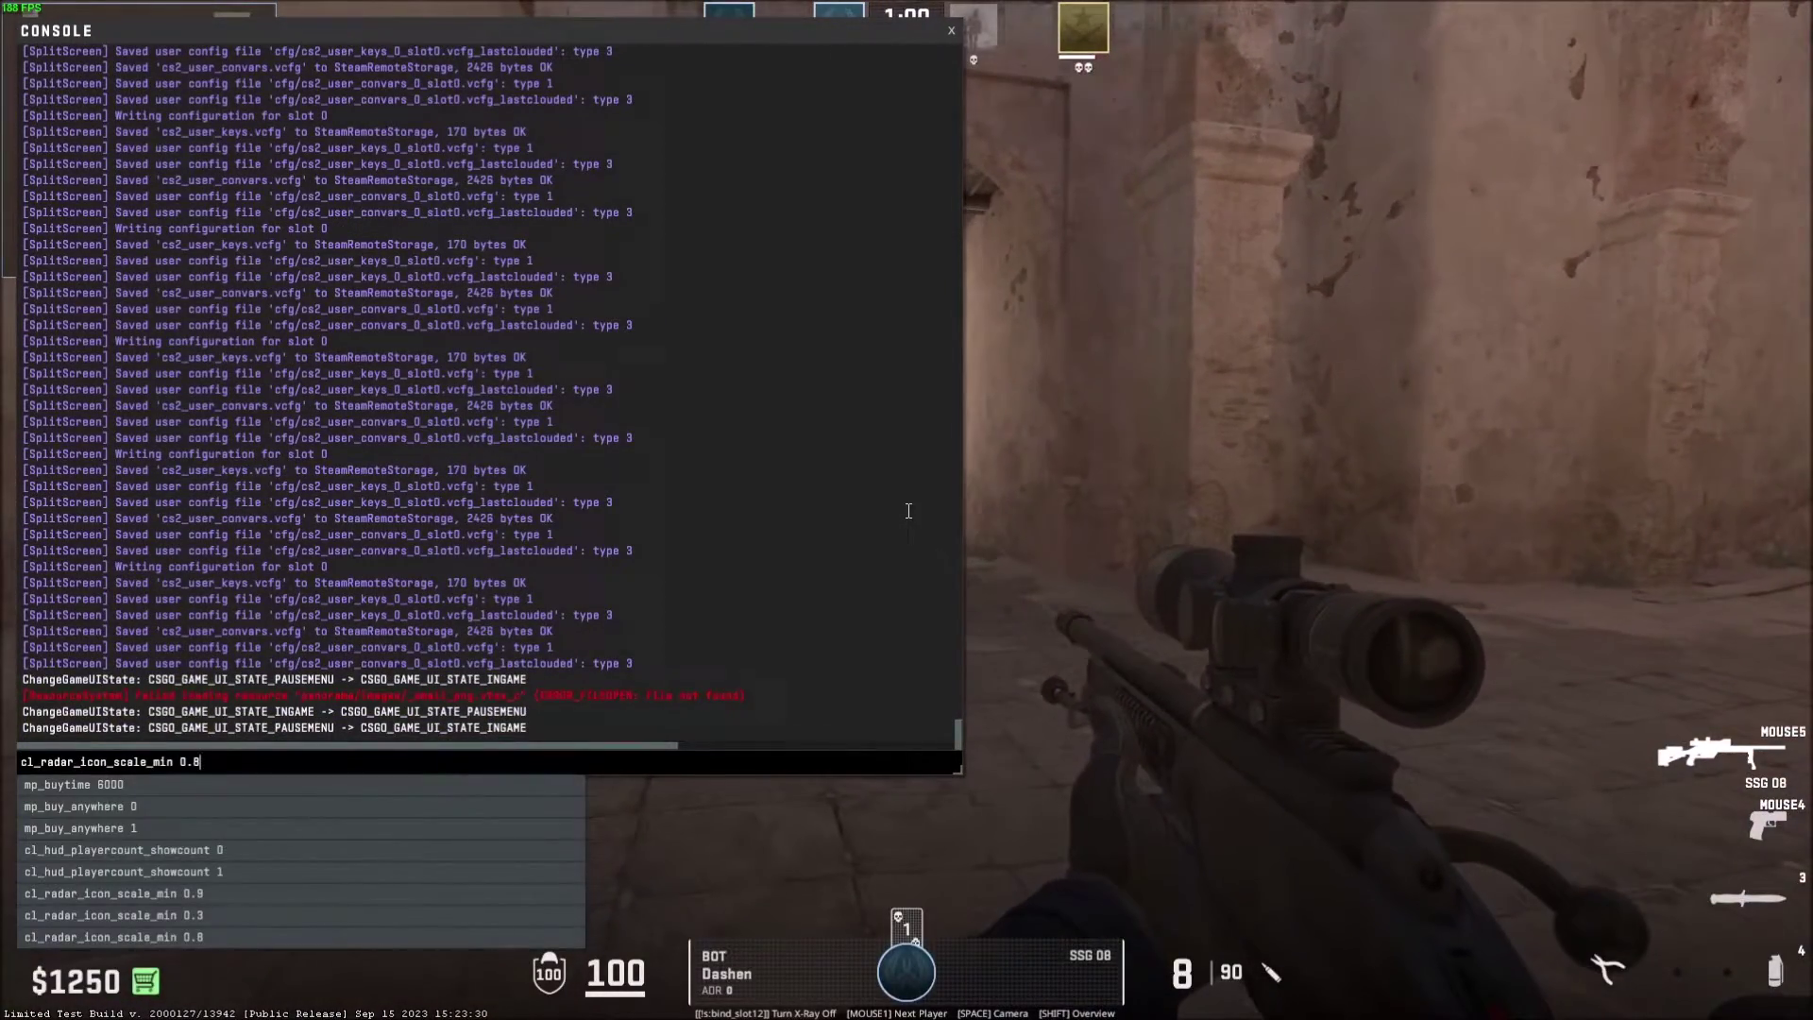
{"action": "key", "text": "BackSpace"}
{"action": "key", "text": "Return"}
{"action": "key", "text": "grave"}
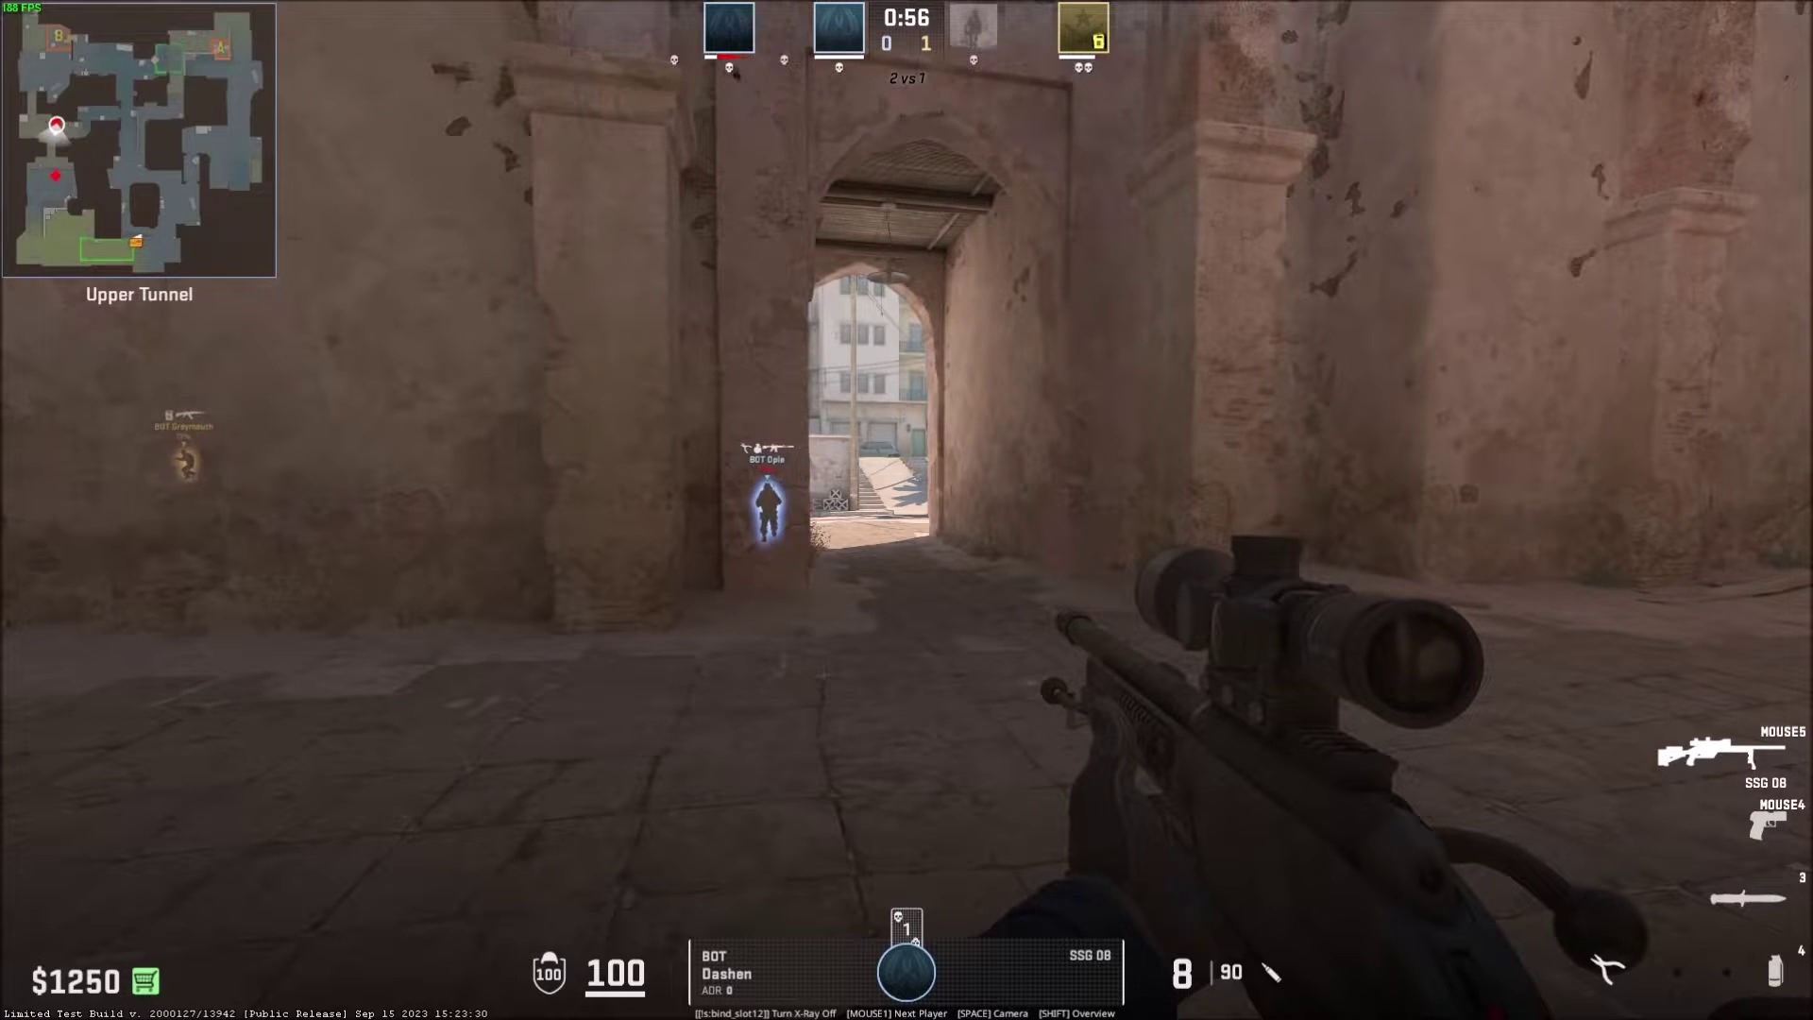
- Set cl_radar_icon_scale_min to 0.9 and close the console
{"action": "key", "text": "grave"}
{"action": "key", "text": "Up"}
{"action": "key", "text": "BackSpace"}
{"action": "type", "text": "9"}
{"action": "key", "text": "Return"}
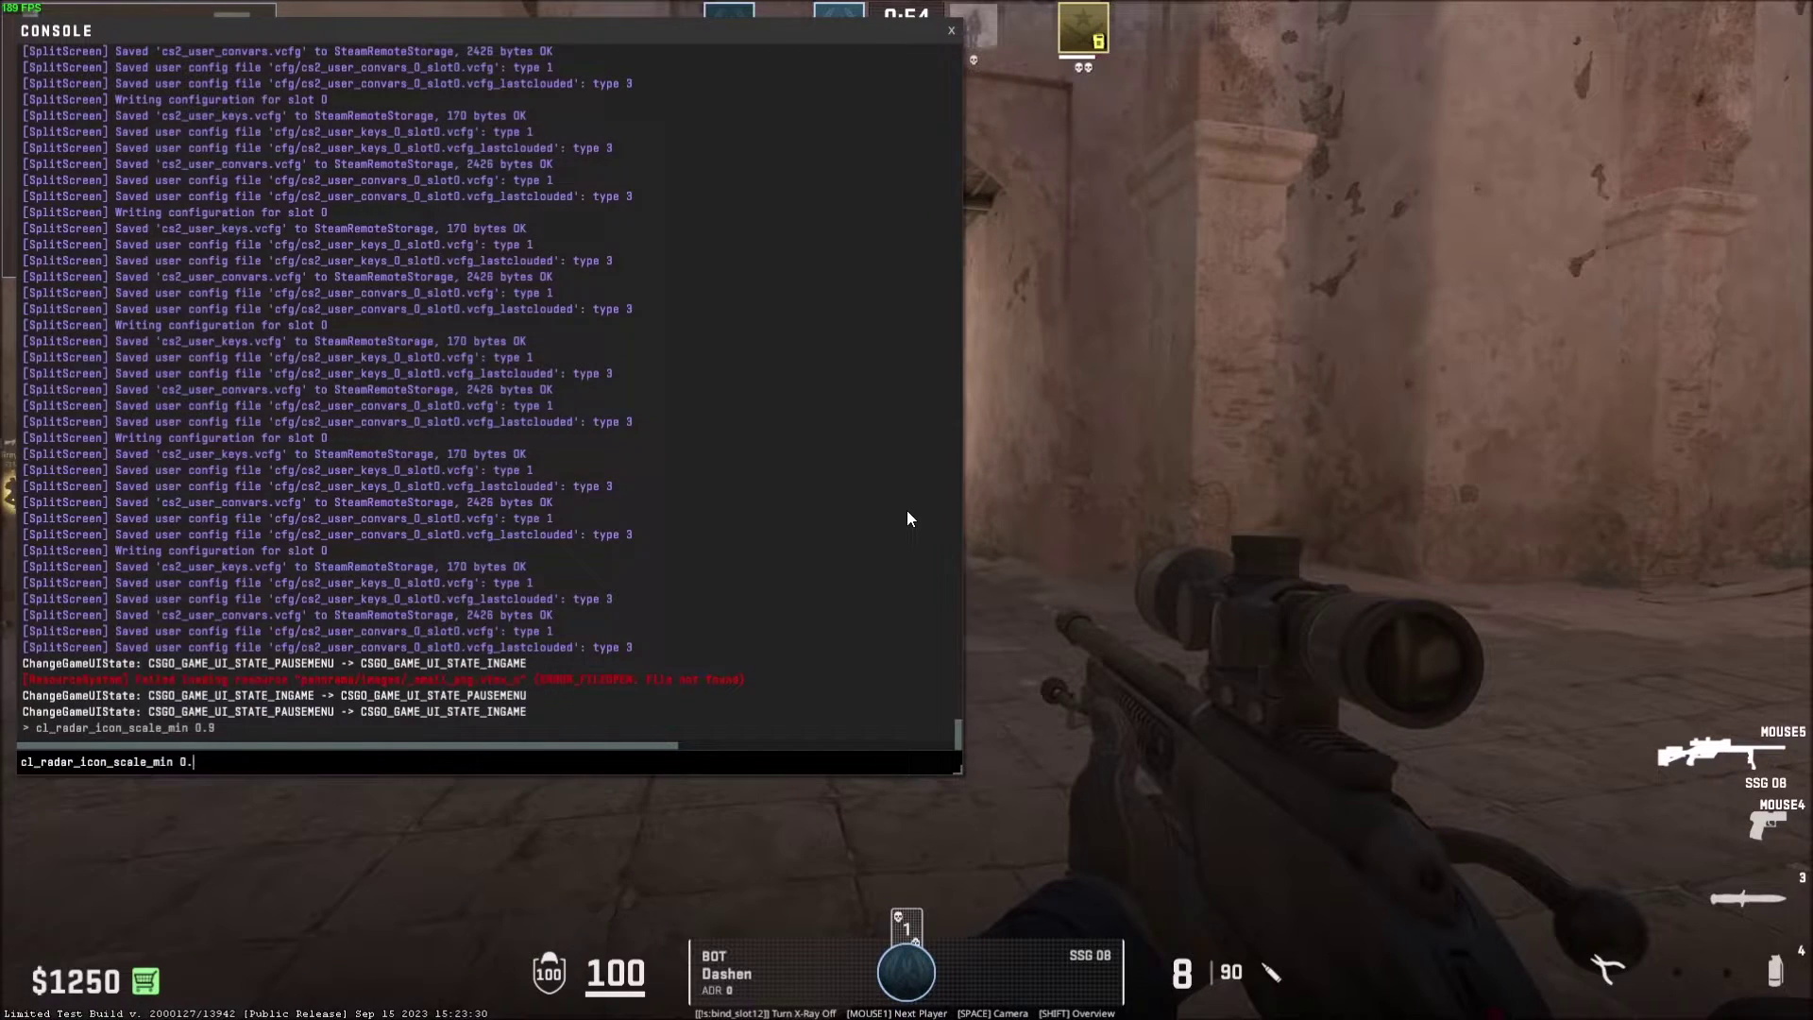
{"action": "key", "text": "grave"}
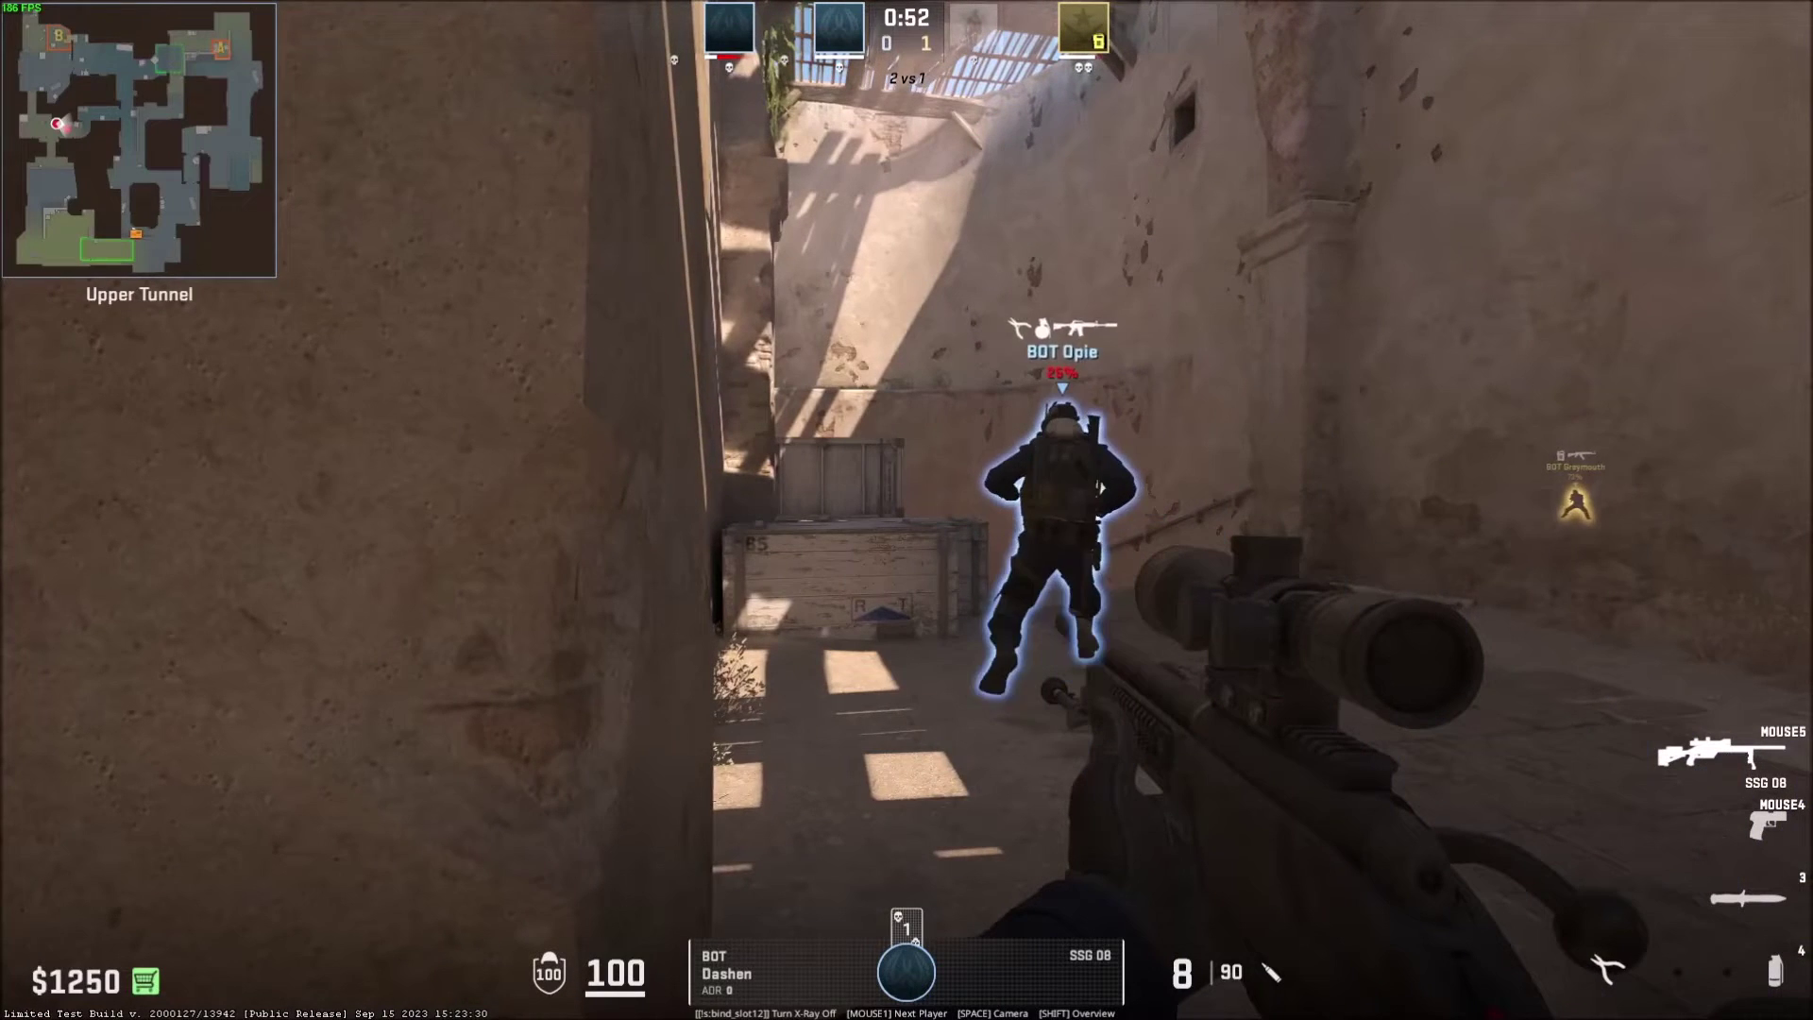